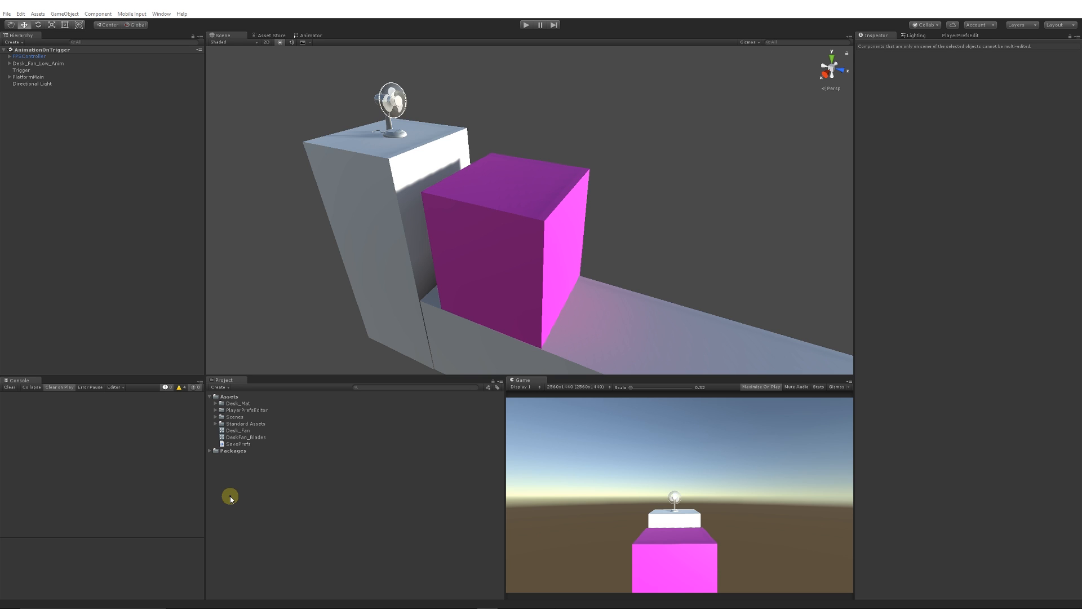
Play-test the scene and review the states and parameters of the DeskFan_Blades animator controller
{"action": "left_click", "coordinate": [521, 25]}
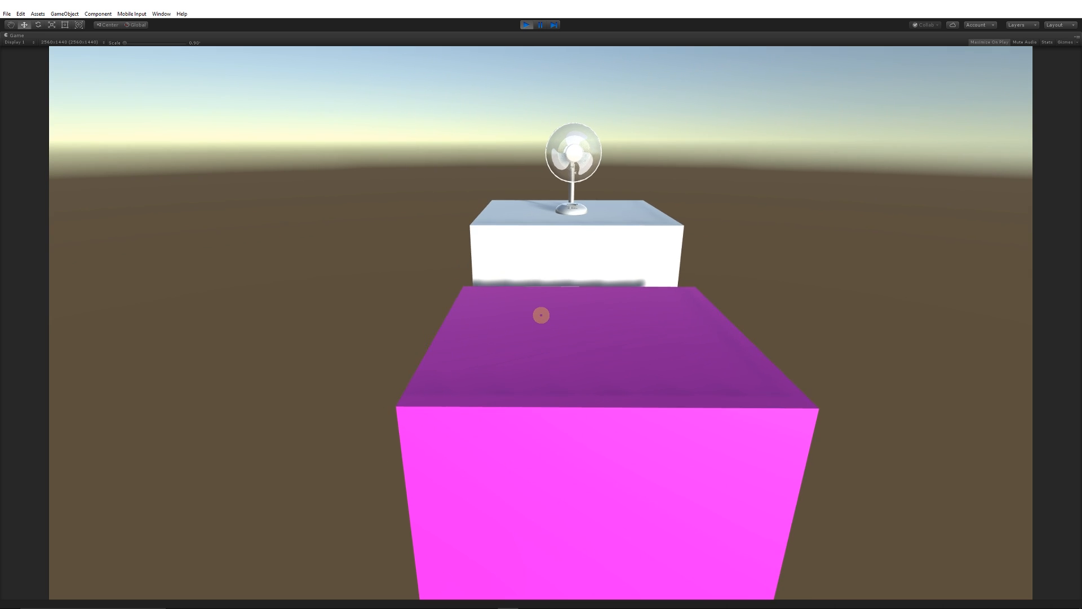
{"action": "key", "text": "ctrl+p"}
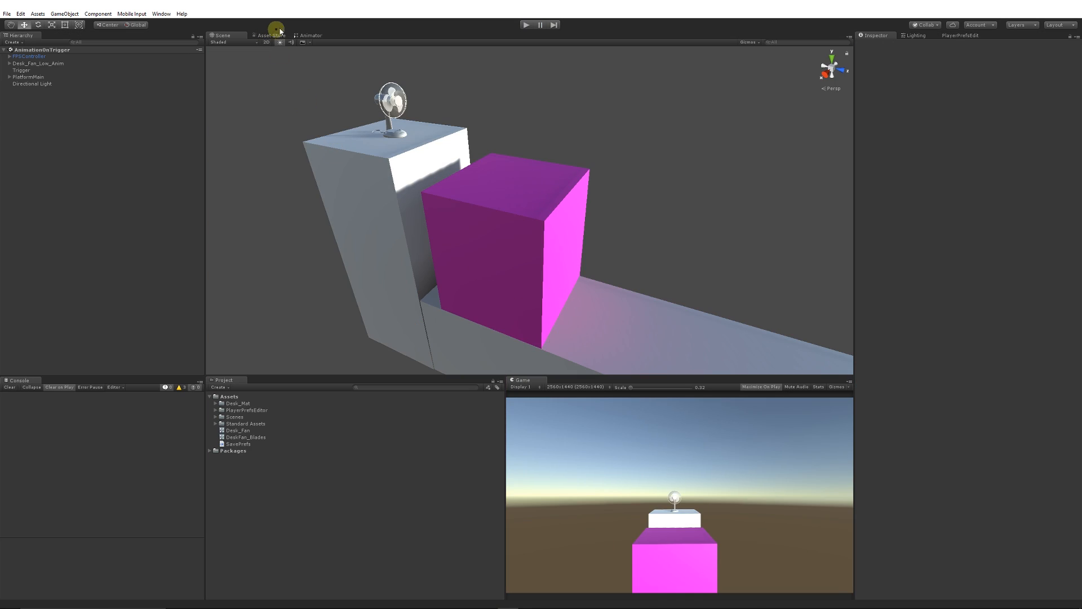
{"action": "left_click", "coordinate": [311, 35]}
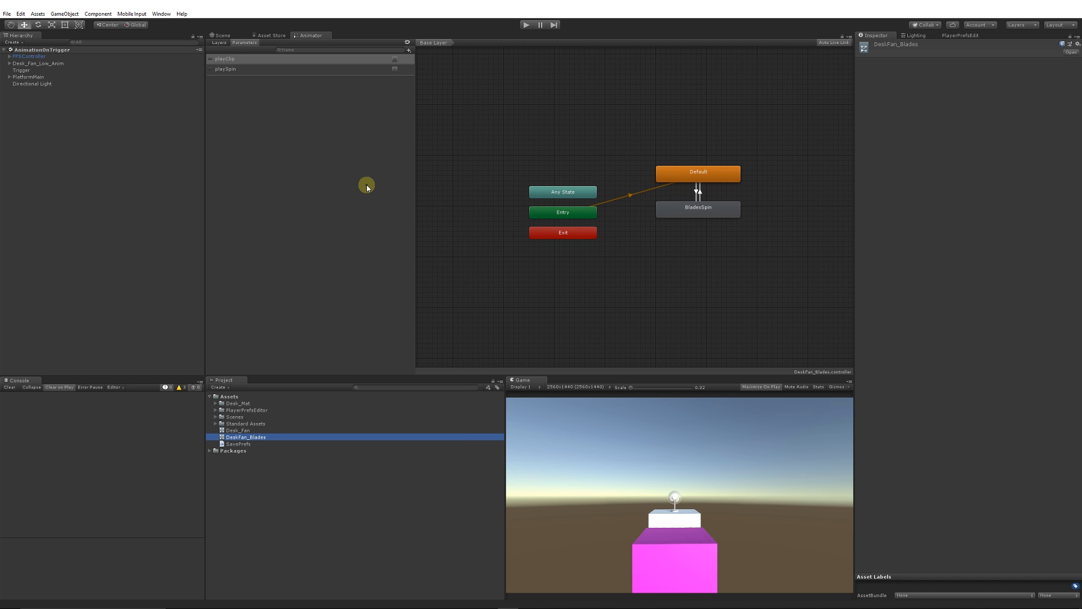
{"action": "left_click", "coordinate": [224, 35]}
{"action": "middle_click_drag", "start_coordinate": [577, 216], "coordinate": [502, 191]}
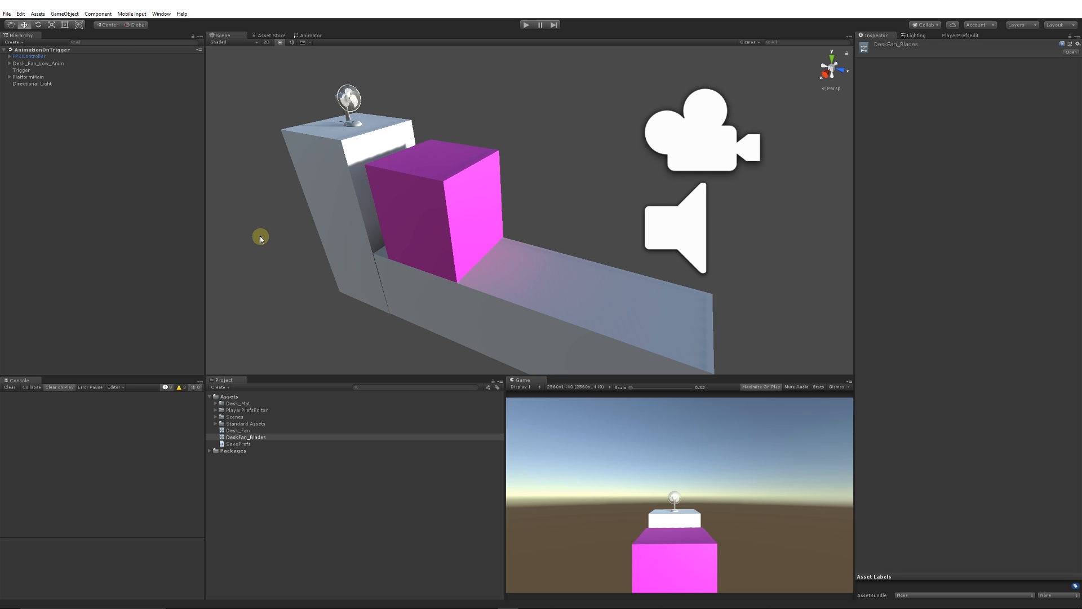
{"action": "right_click", "coordinate": [247, 488]}
{"action": "mouse_move", "coordinate": [315, 371]}
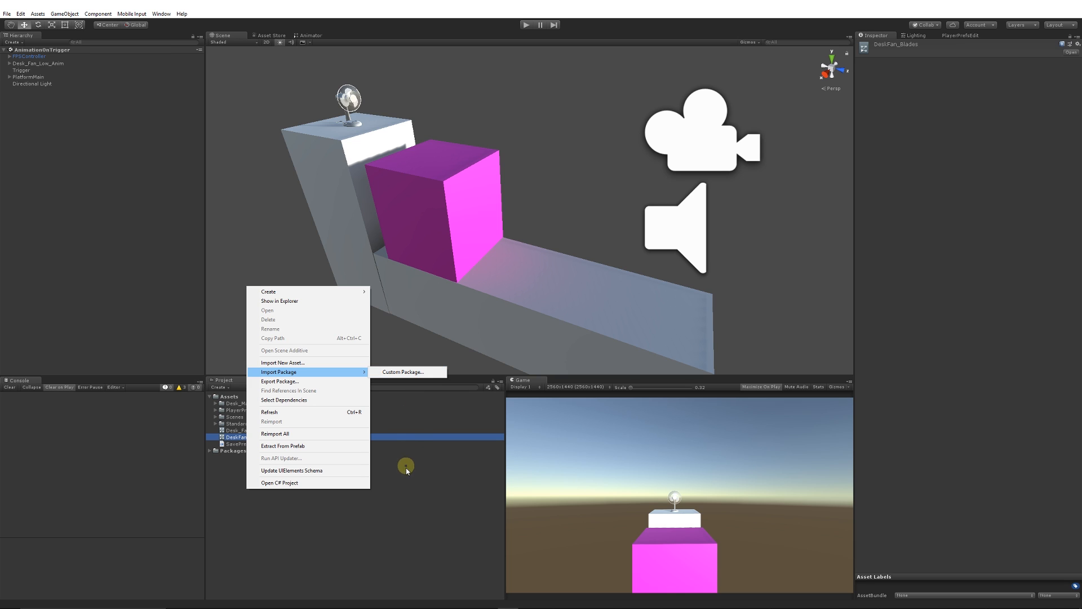
{"action": "left_click", "coordinate": [365, 533]}
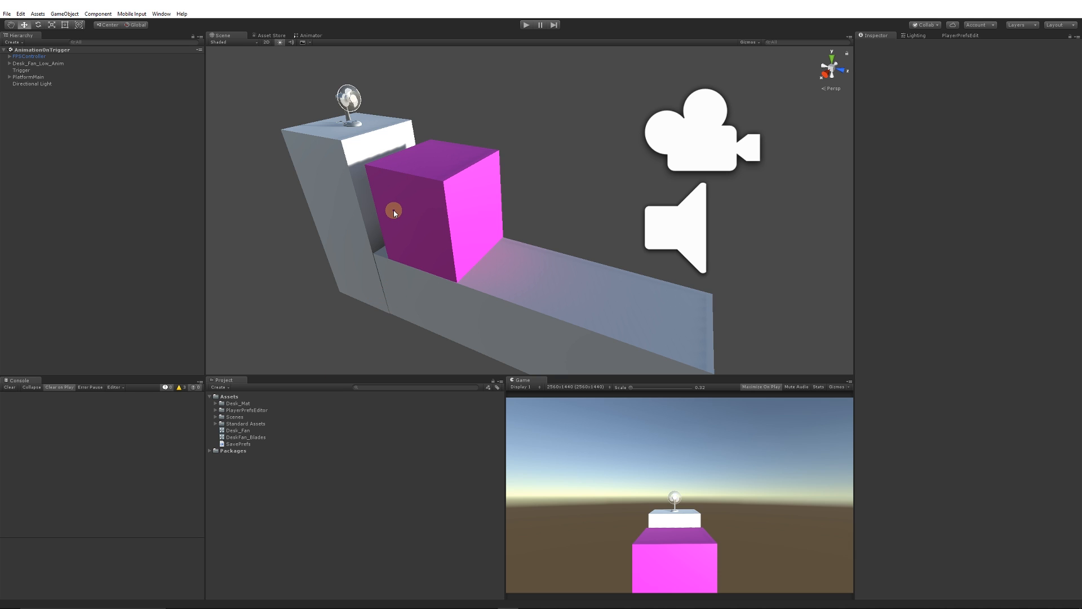
Check the Trigger cube's collider settings and assign the Player tag to the FPSController
{"action": "left_click", "coordinate": [437, 221]}
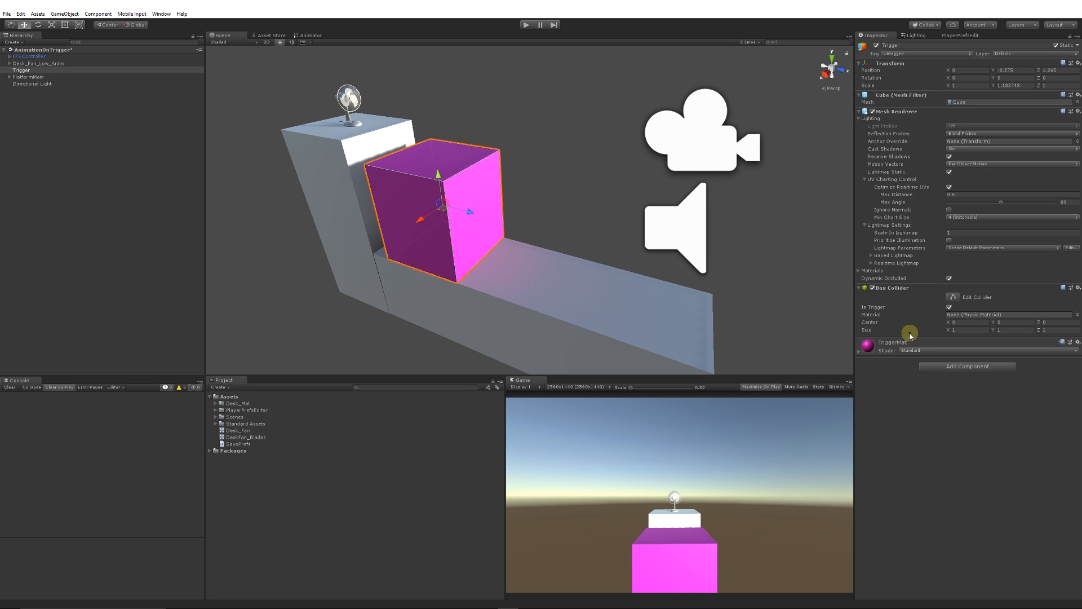
{"action": "left_click", "coordinate": [43, 56]}
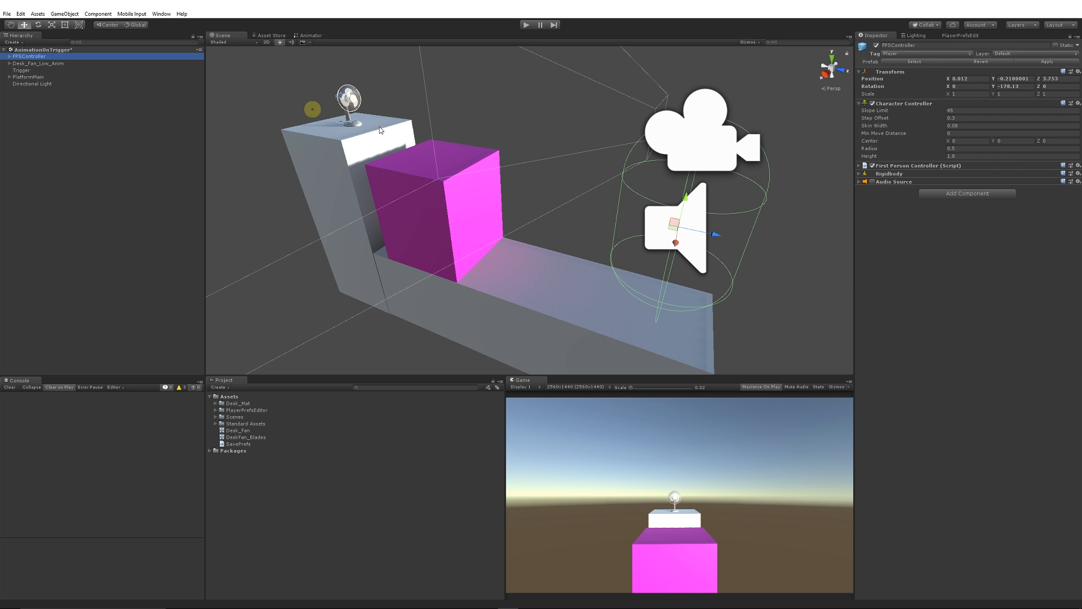
{"action": "left_click", "coordinate": [895, 54]}
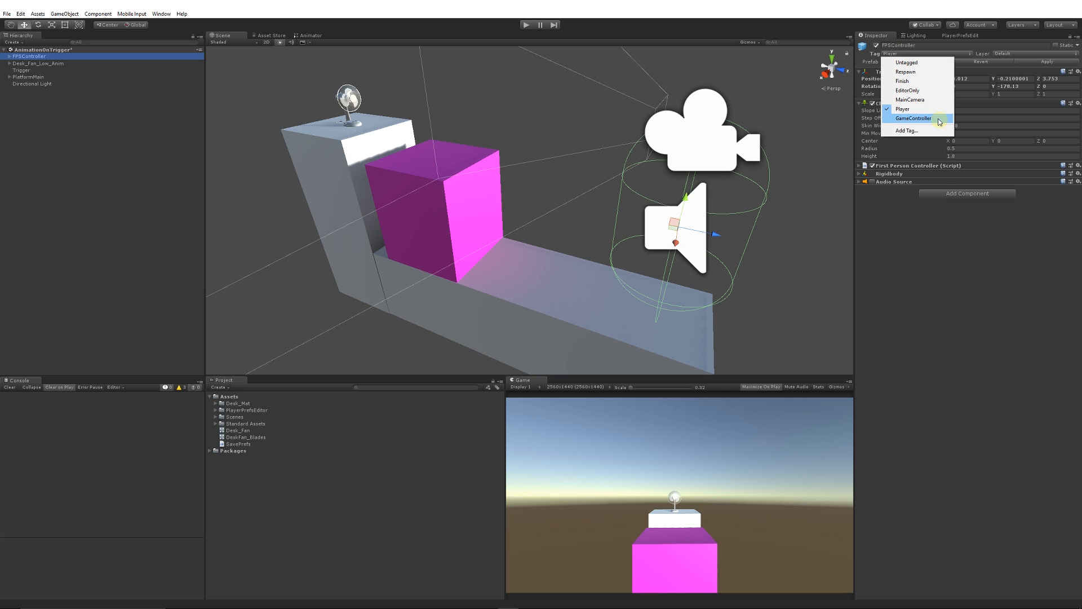
{"action": "left_click", "coordinate": [920, 110]}
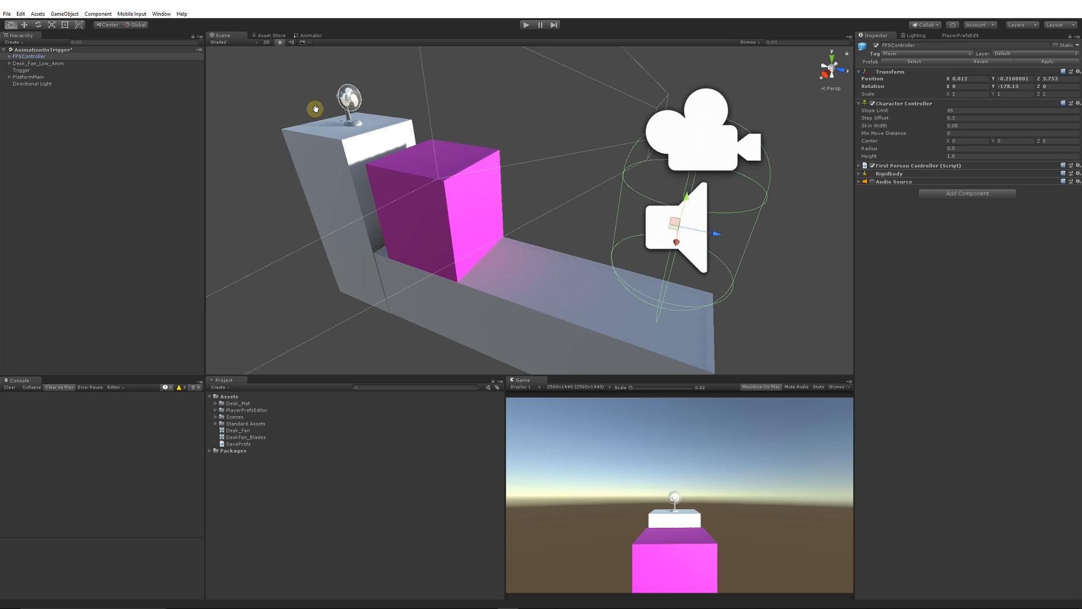
Show the animation clip of DeskFan_Blades inside Desk_Fan_Low_Anim and scrub through its rotation timeline
{"action": "middle_click_drag", "start_coordinate": [315, 109], "coordinate": [425, 188]}
{"action": "scroll", "coordinate": [424, 194], "scroll_direction": "up", "scroll_amount": 5}
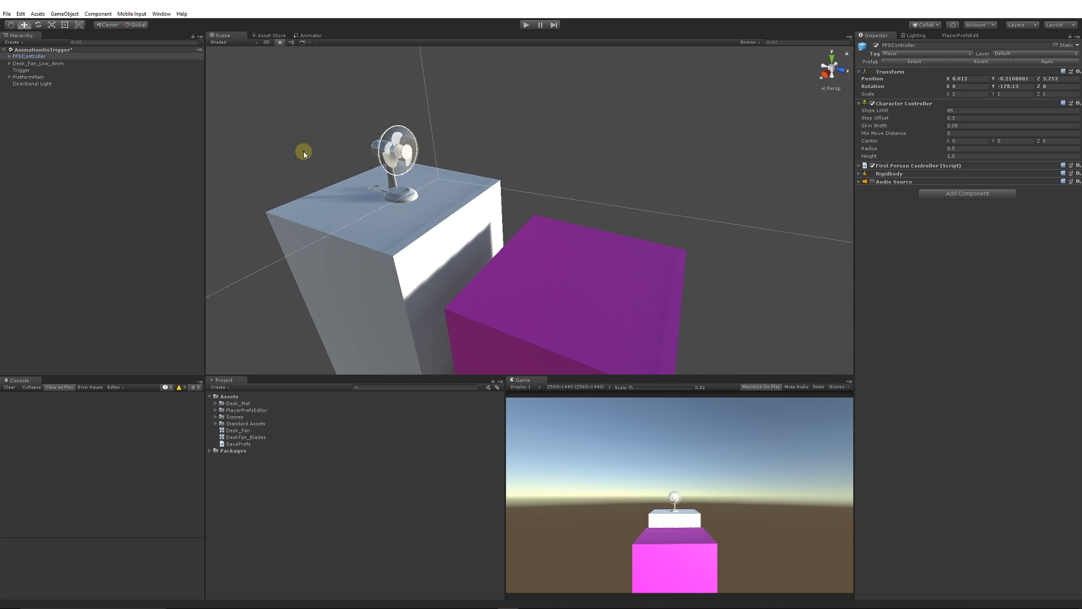
{"action": "left_click", "coordinate": [9, 63]}
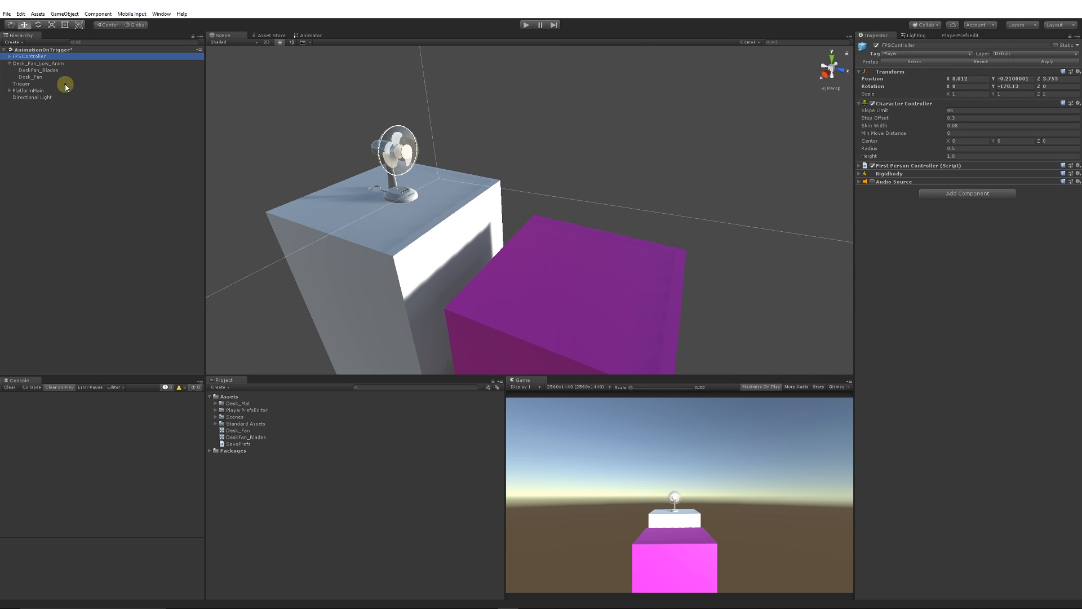
{"action": "left_click", "coordinate": [41, 71]}
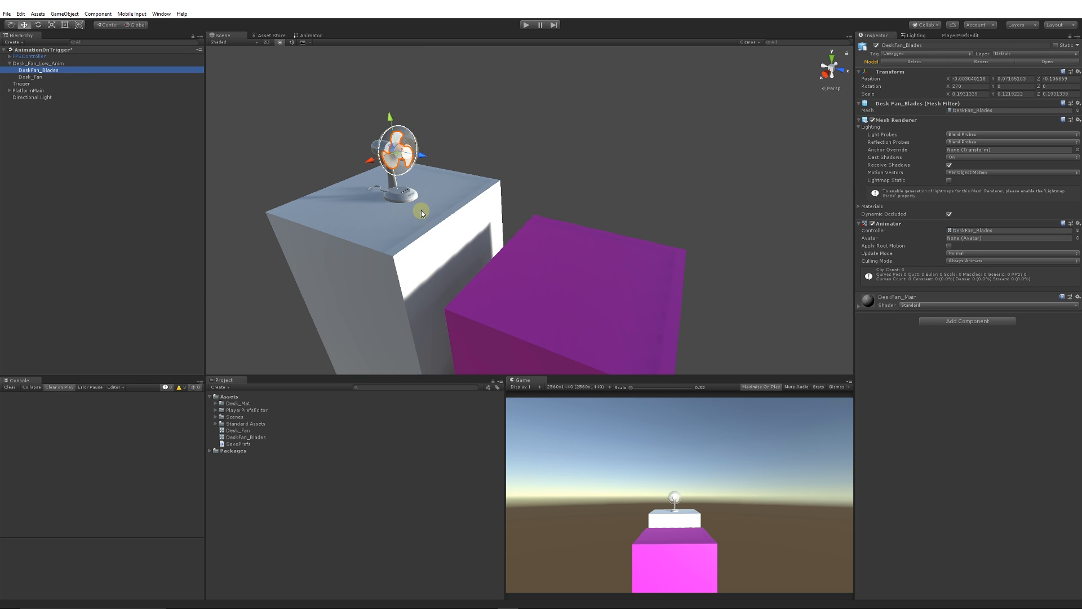
{"action": "left_click", "coordinate": [162, 14]}
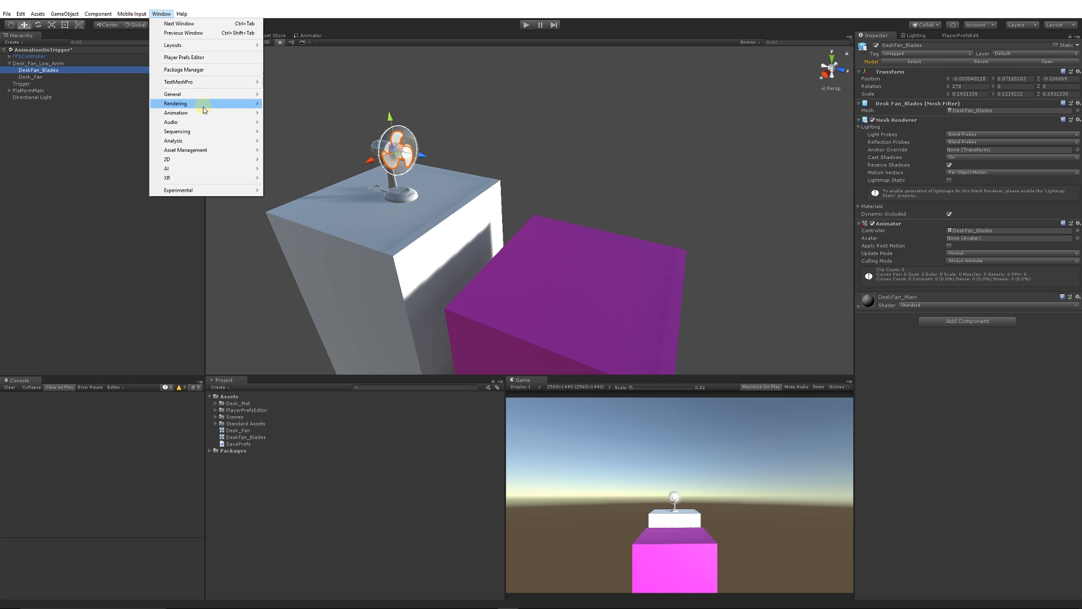
{"action": "mouse_move", "coordinate": [201, 112]}
{"action": "left_click", "coordinate": [309, 112]}
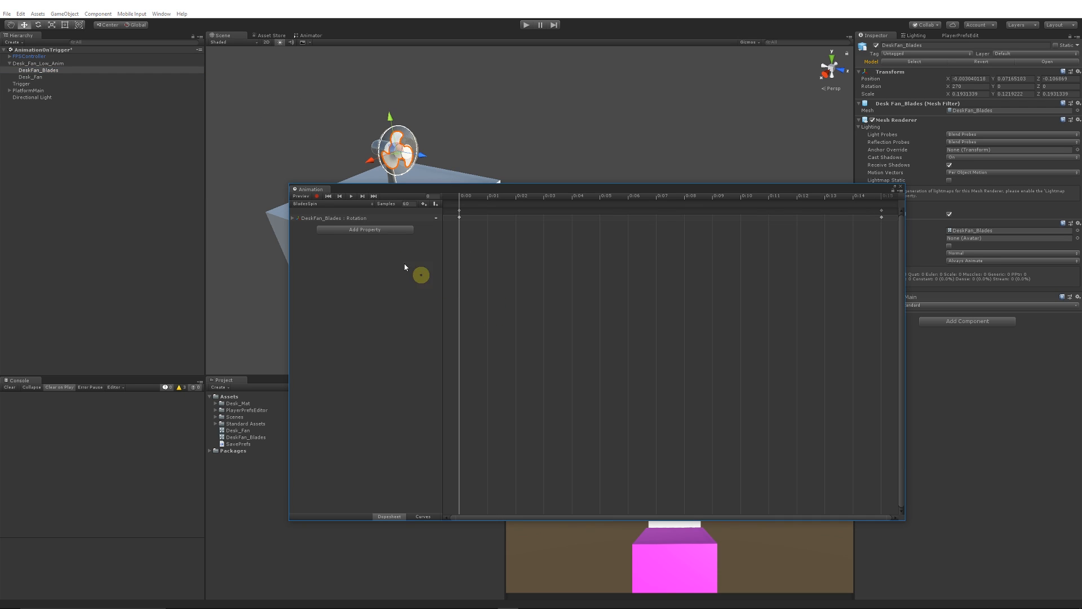
{"action": "left_click", "coordinate": [485, 196]}
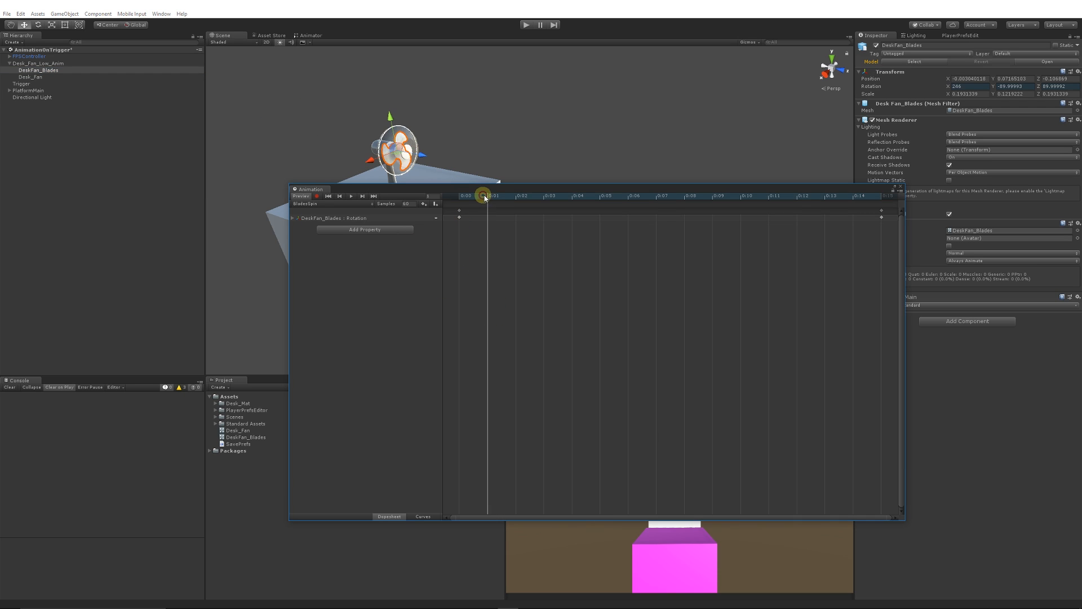
{"action": "left_click_drag", "start_coordinate": [484, 197], "coordinate": [556, 214]}
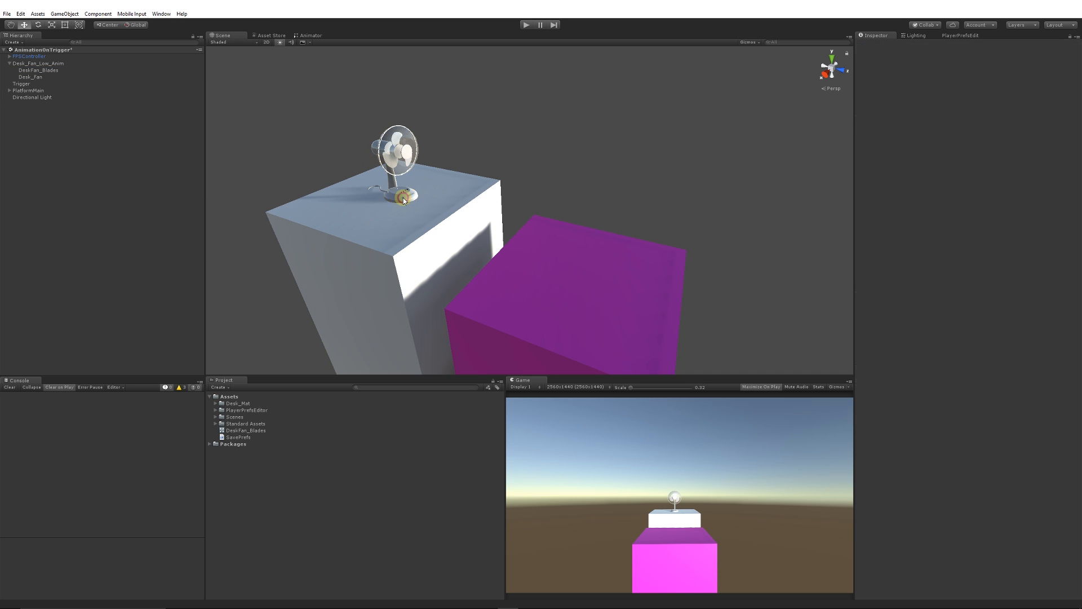
Create an animation clip named New Animation for the Desk_Fan object in the Assets folder
{"action": "left_click", "coordinate": [404, 201]}
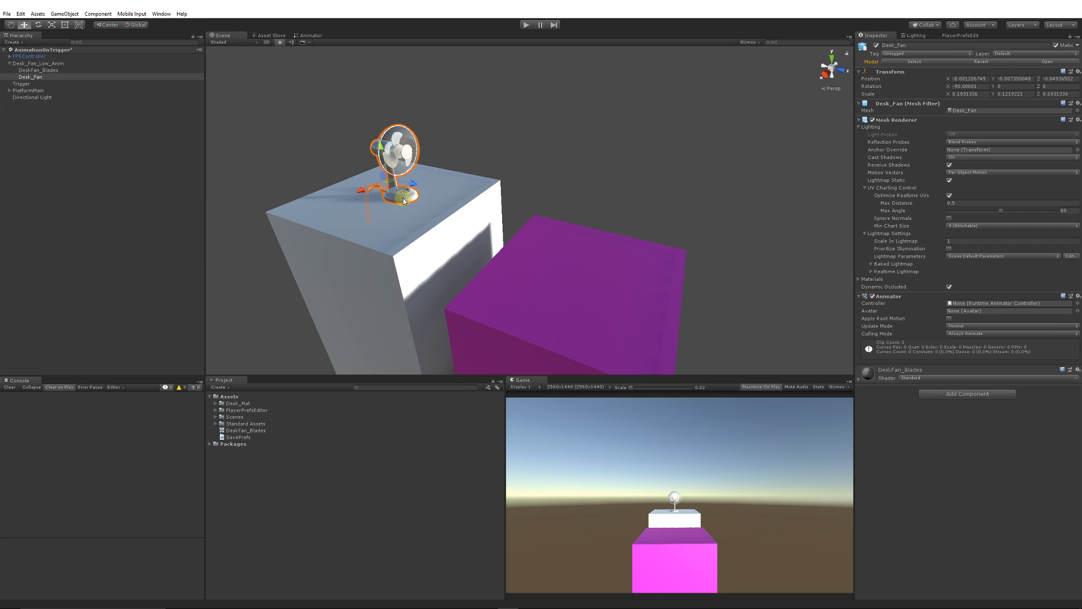
{"action": "left_click", "coordinate": [157, 13]}
{"action": "mouse_move", "coordinate": [206, 112]}
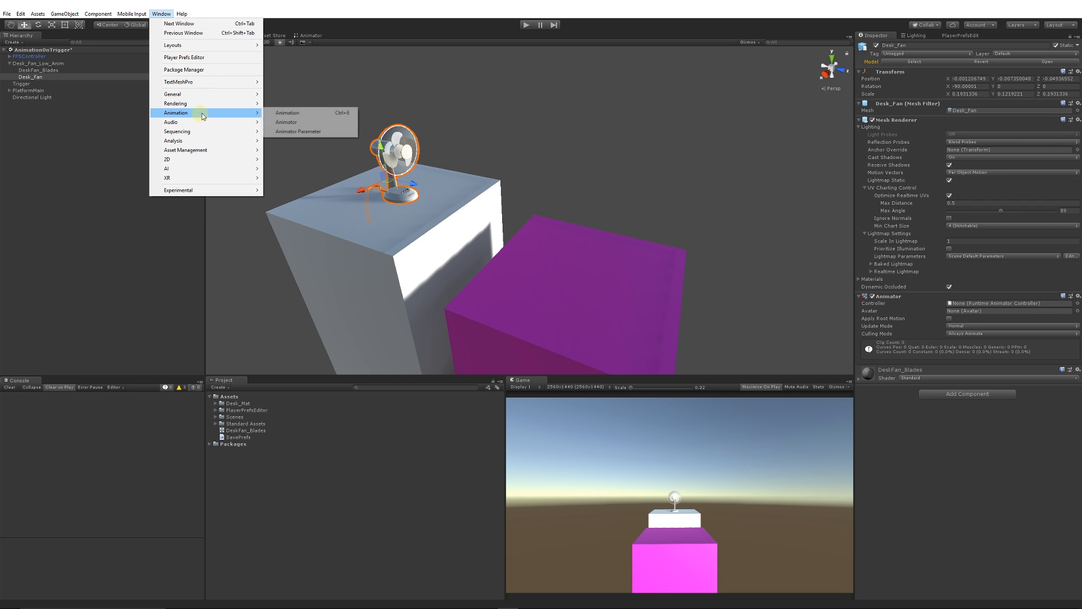
{"action": "left_click", "coordinate": [288, 113]}
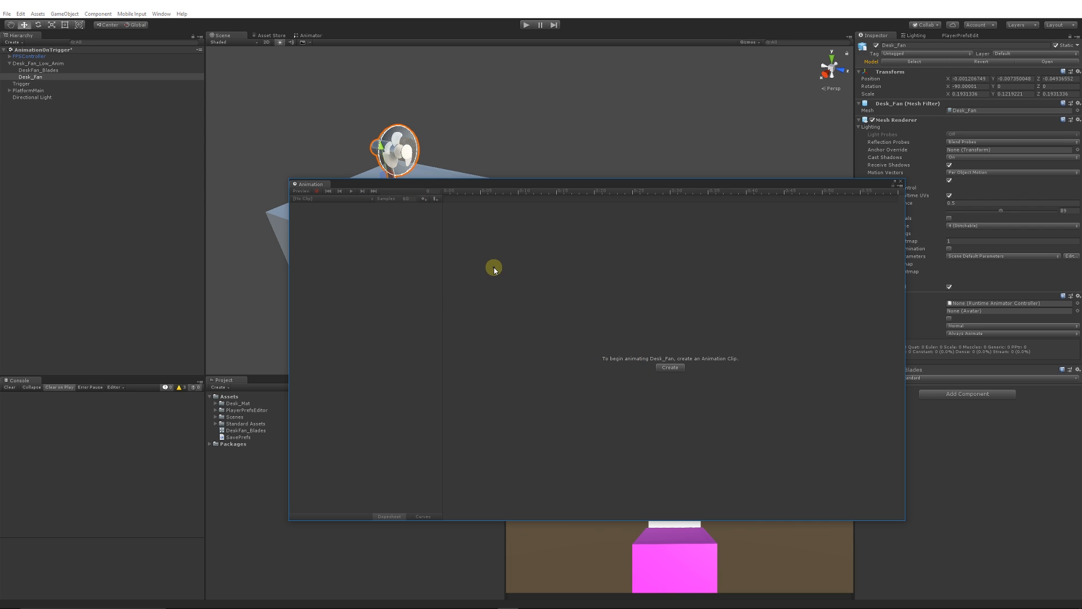
{"action": "left_click", "coordinate": [669, 368]}
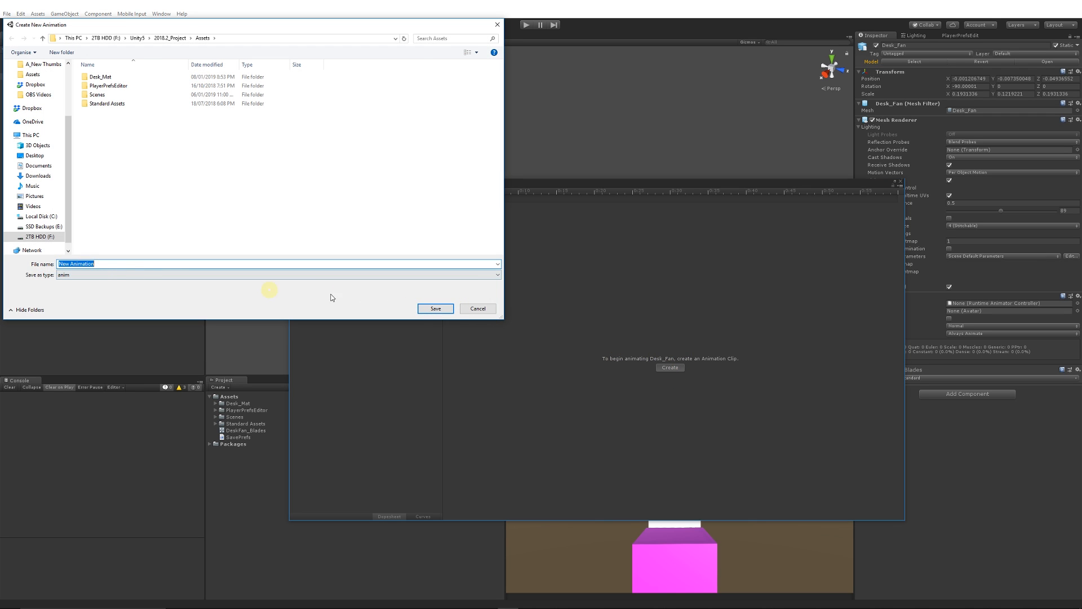
{"action": "left_click", "coordinate": [435, 309]}
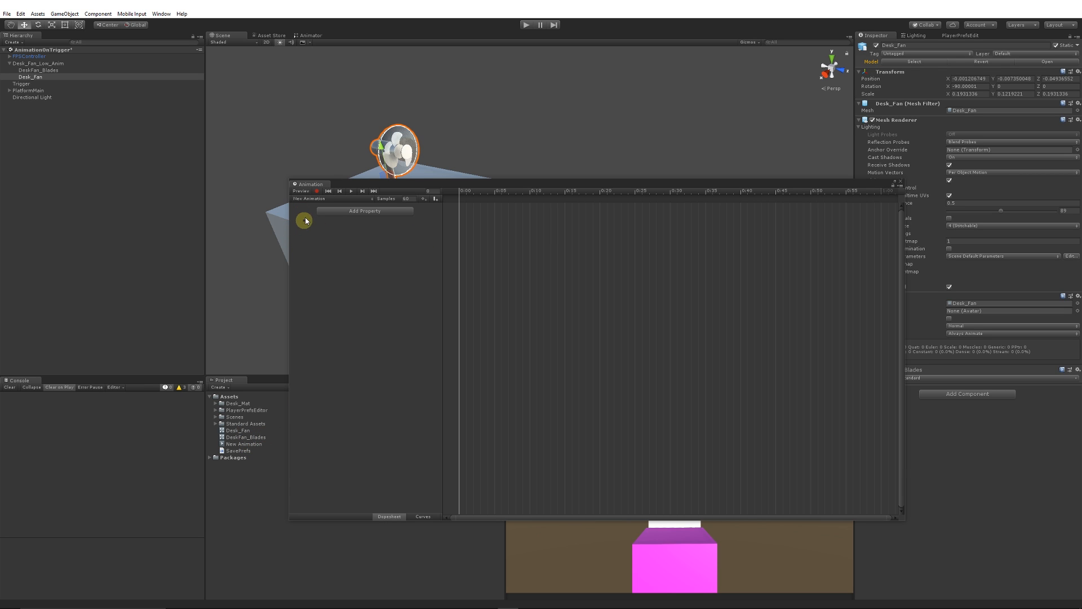
Record a trial movement of Desk_Fan at a later point of the new clip's timeline and preview it
{"action": "left_click", "coordinate": [318, 192]}
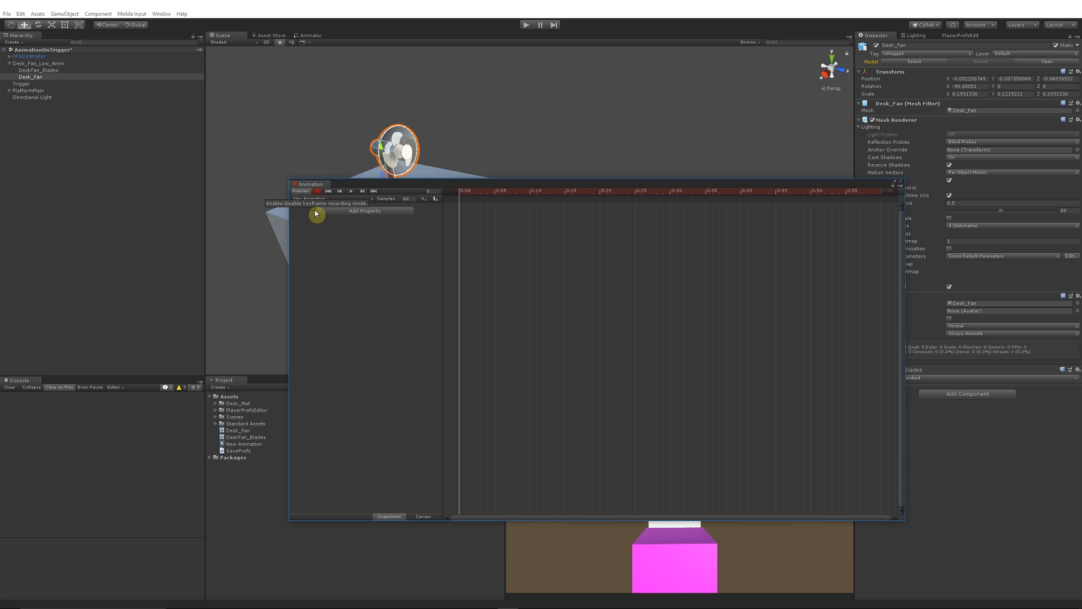
{"action": "left_click_drag", "start_coordinate": [464, 194], "coordinate": [762, 193]}
{"action": "middle_click_drag", "start_coordinate": [374, 141], "coordinate": [407, 110]}
{"action": "key", "text": "w"}
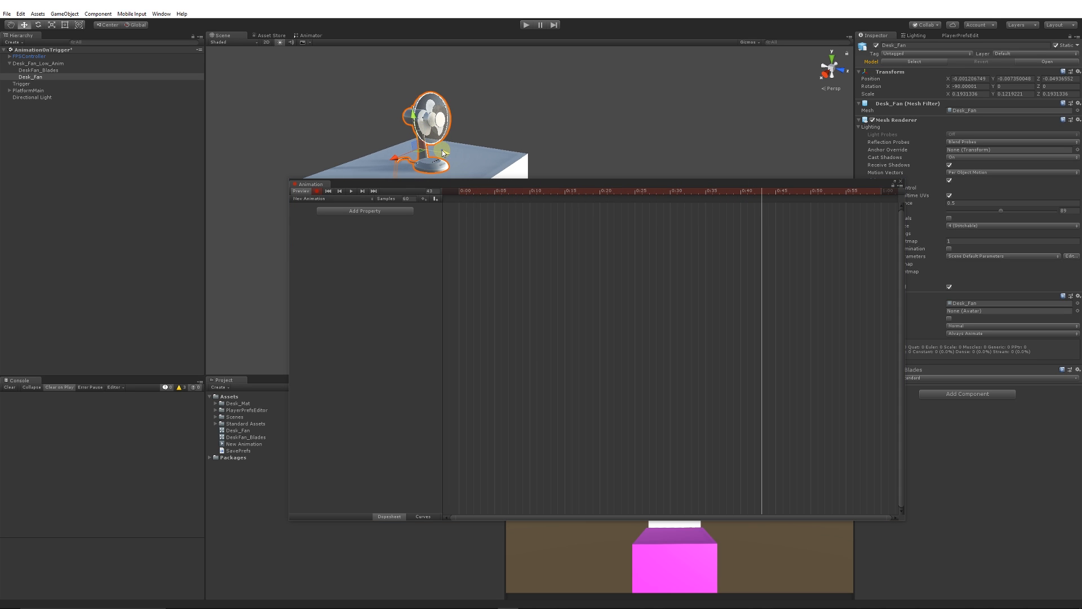
{"action": "left_click_drag", "start_coordinate": [442, 150], "coordinate": [380, 142]}
{"action": "left_click_drag", "start_coordinate": [754, 192], "coordinate": [347, 189]}
{"action": "left_click", "coordinate": [350, 191]}
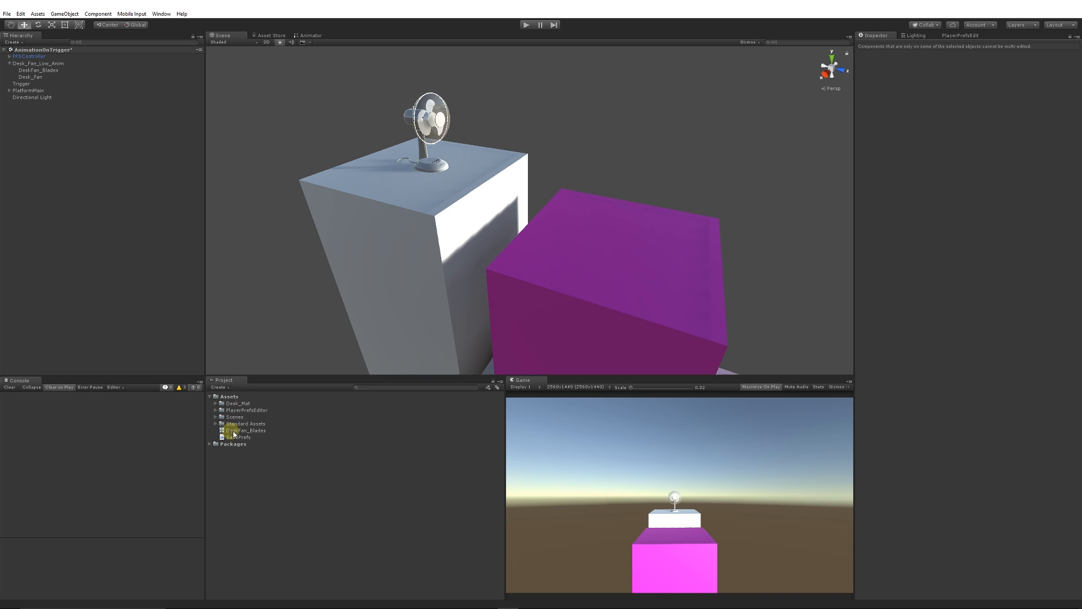
Play back the existing rotation clip of DeskFan_Blades in the Animation window
{"action": "left_click", "coordinate": [48, 70]}
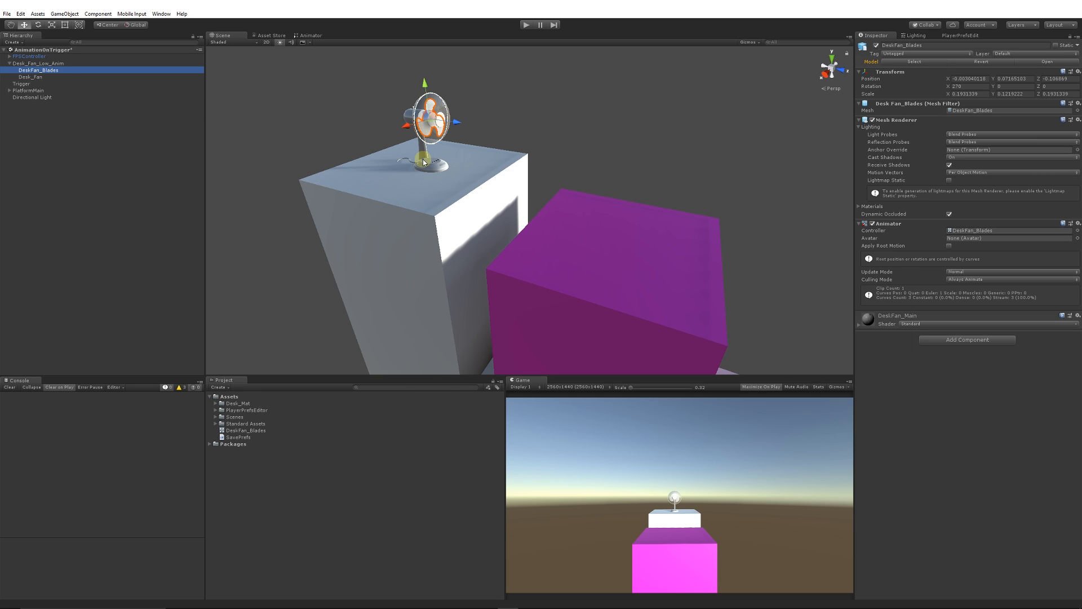
{"action": "key", "text": "ctrl+6"}
{"action": "left_click_drag", "start_coordinate": [462, 188], "coordinate": [438, 203]}
{"action": "left_click", "coordinate": [350, 188]}
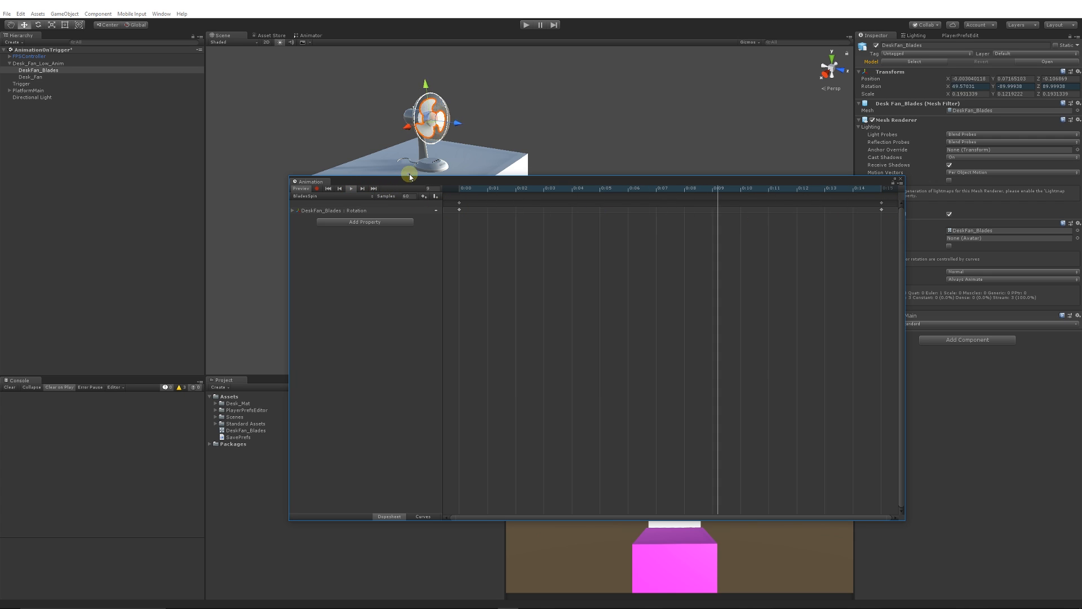
{"action": "left_click", "coordinate": [350, 190]}
Select all rotation keyframes of the blades clip and check their tangent options
{"action": "left_click_drag", "start_coordinate": [460, 233], "coordinate": [885, 194]}
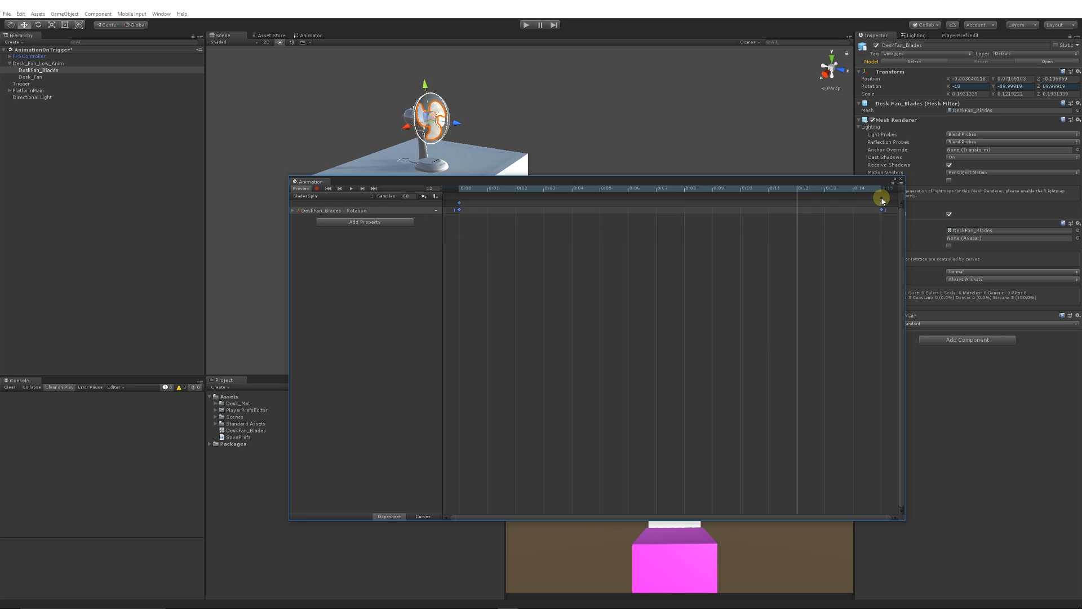
{"action": "right_click", "coordinate": [463, 211]}
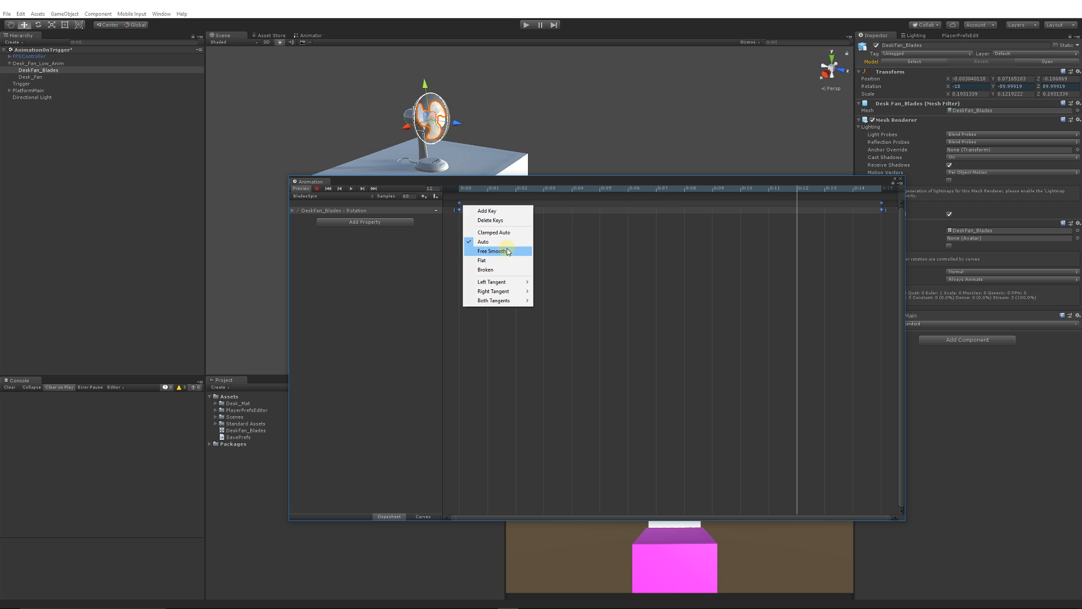
{"action": "left_click", "coordinate": [440, 185]}
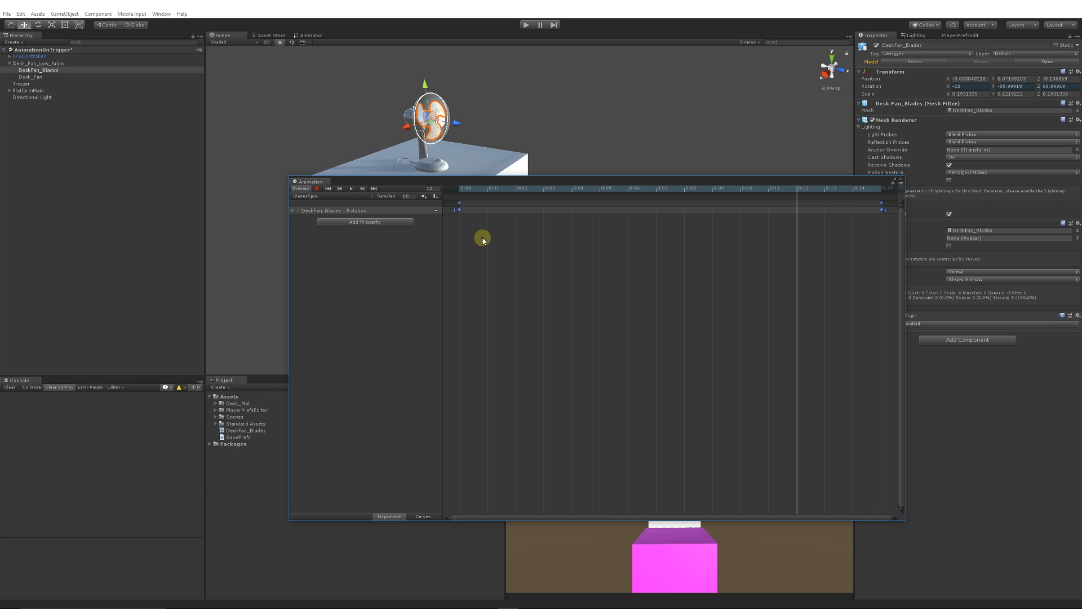
Open the DeskFan_Blades controller asset in the Animator
{"action": "left_click", "coordinate": [293, 516]}
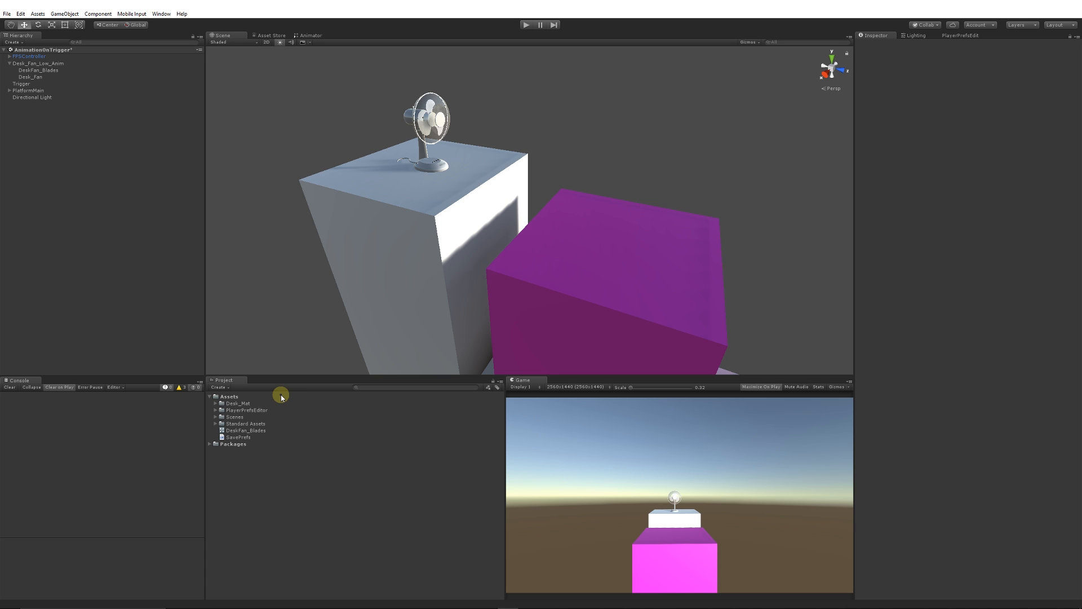
{"action": "left_click", "coordinate": [235, 431]}
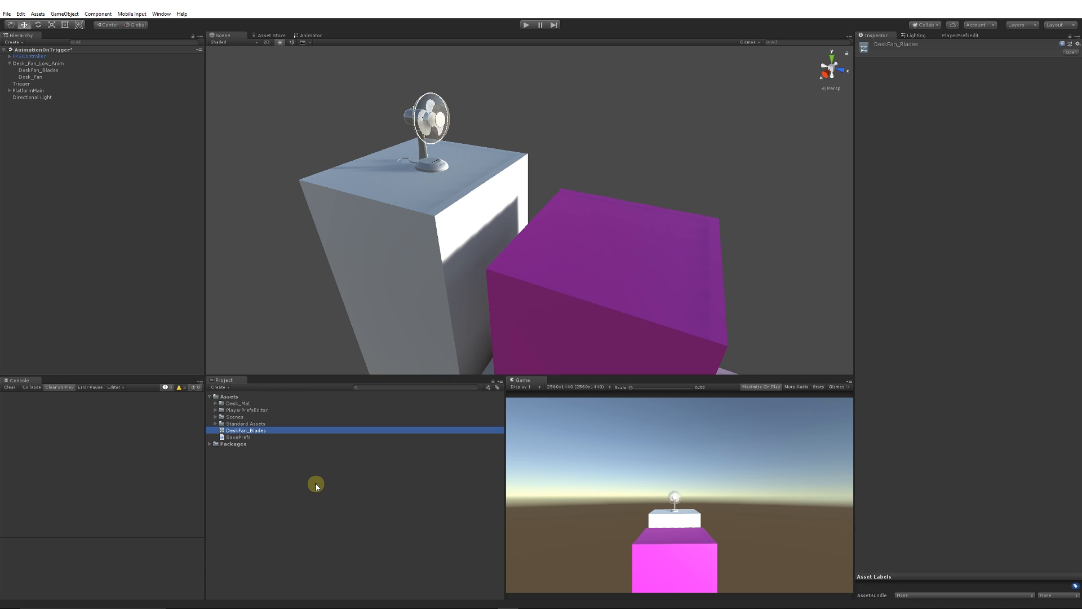
{"action": "double_click", "coordinate": [261, 432]}
{"action": "left_click", "coordinate": [333, 95]}
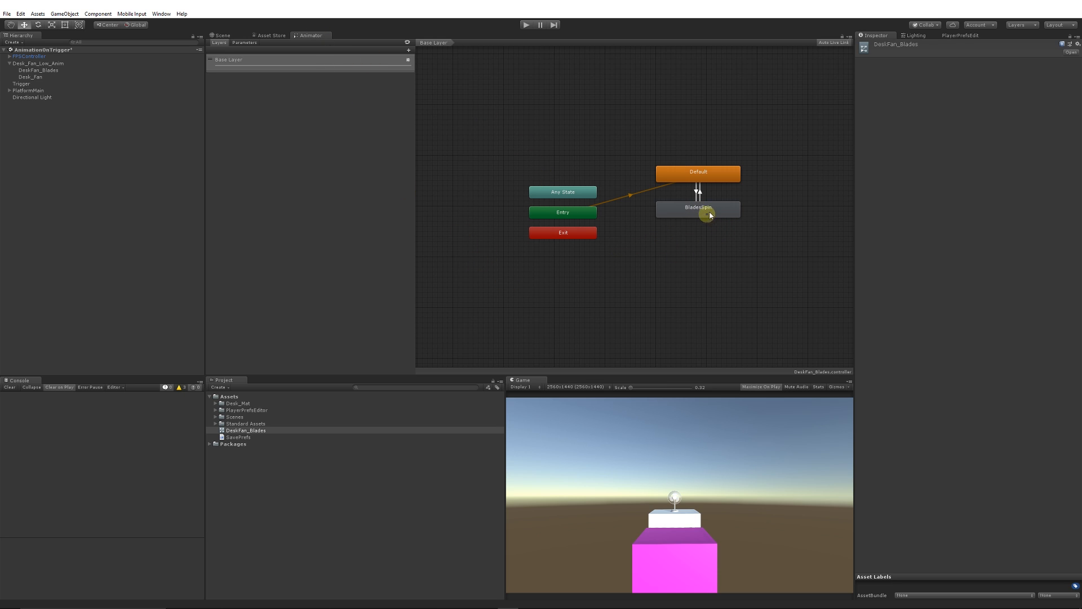
Delete the Default state from the DeskFan_Blades controller's base layer
{"action": "left_click_drag", "start_coordinate": [667, 140], "coordinate": [725, 203]}
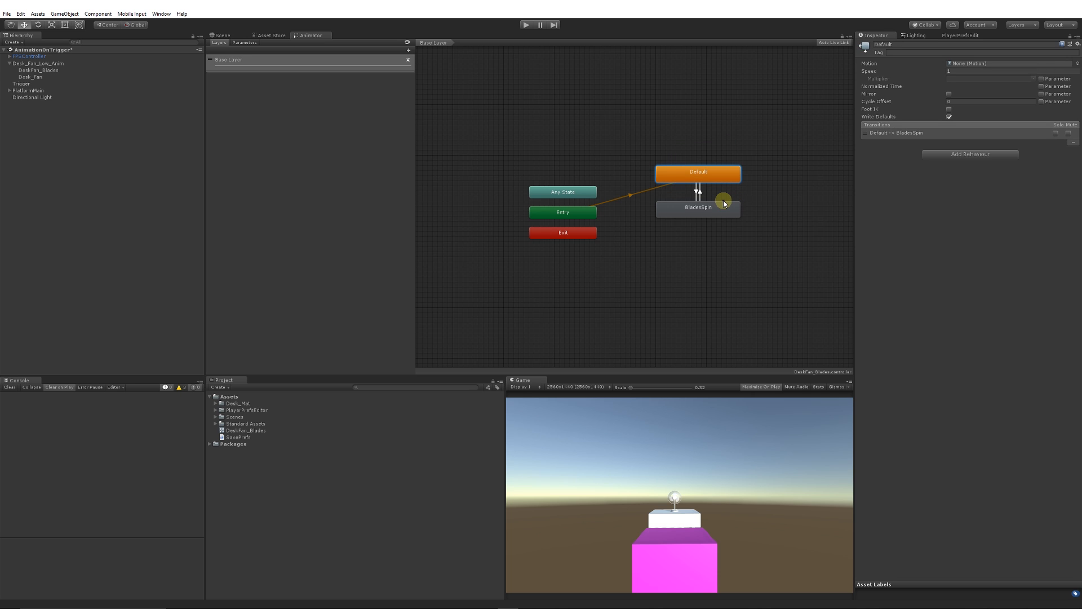
{"action": "key", "text": "Delete"}
{"action": "scroll", "coordinate": [643, 233], "scroll_direction": "up", "scroll_amount": 3}
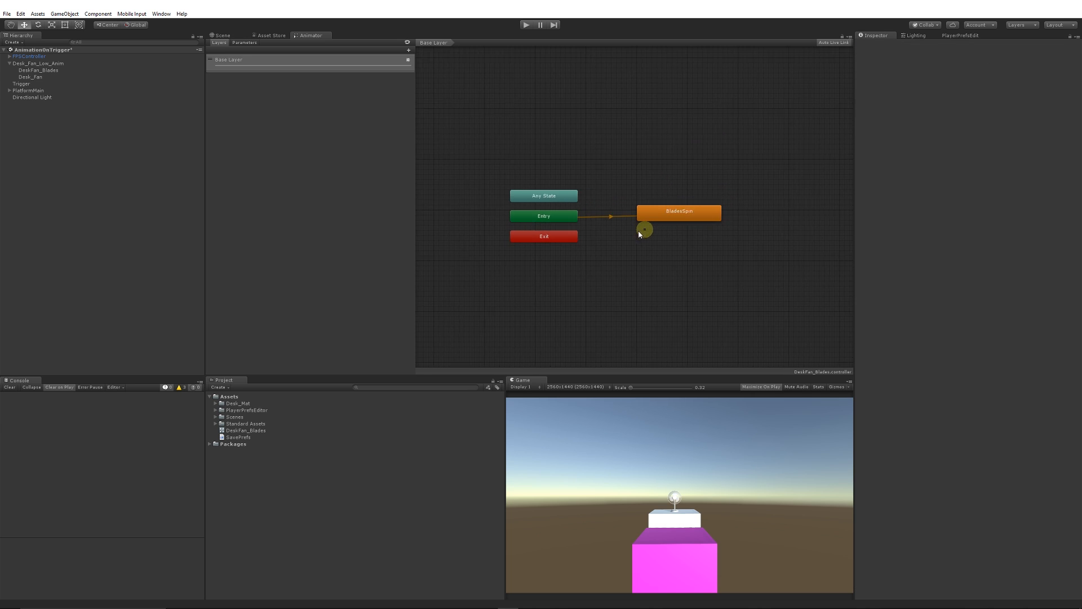
Move the BladesSpin state closer to Entry, test the blade spin in Play mode, and inspect the BladesSpin clip's settings
{"action": "scroll", "coordinate": [654, 239], "scroll_direction": "down", "scroll_amount": 1}
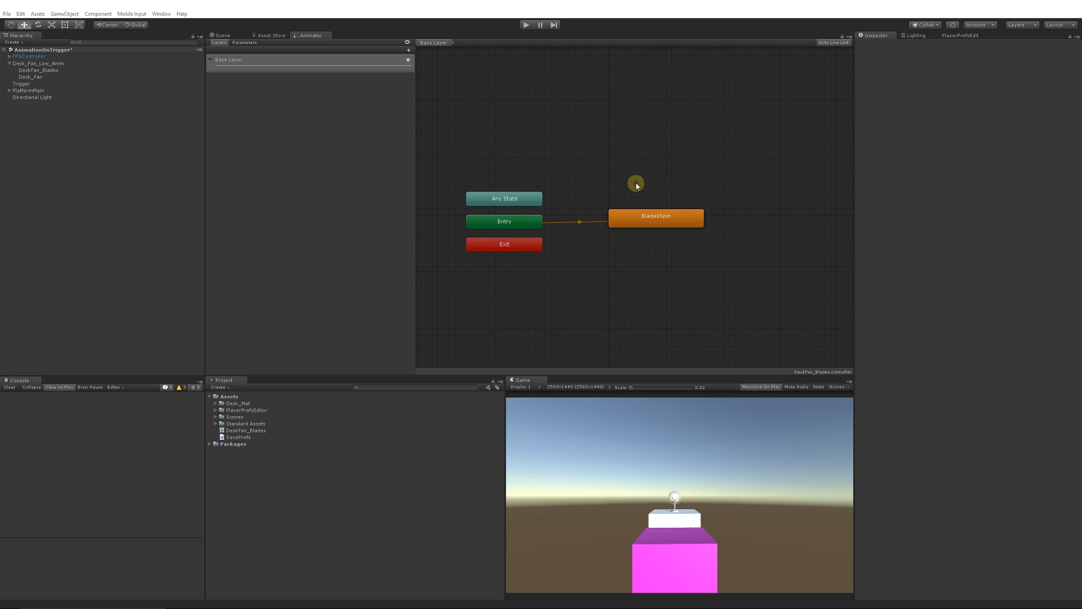
{"action": "left_click_drag", "start_coordinate": [664, 216], "coordinate": [648, 223]}
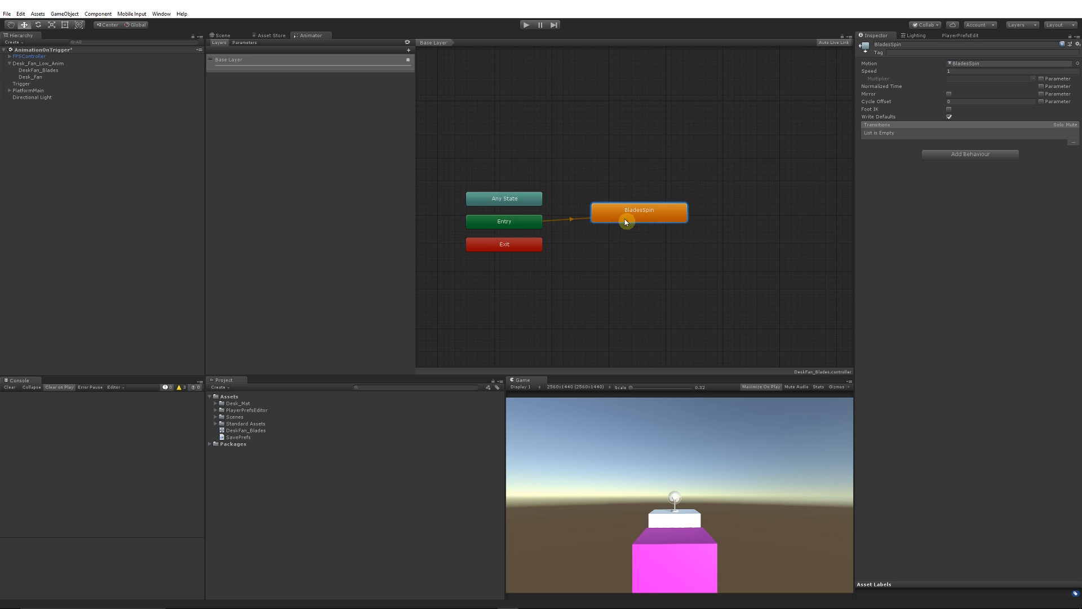
{"action": "left_click", "coordinate": [526, 25]}
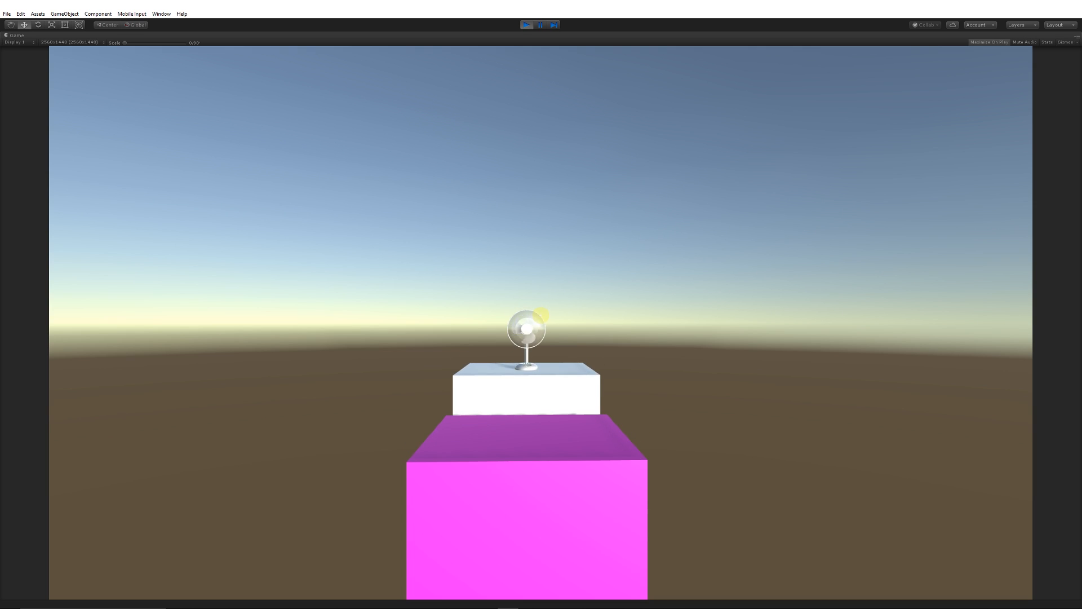
{"action": "key", "text": "ctrl+p"}
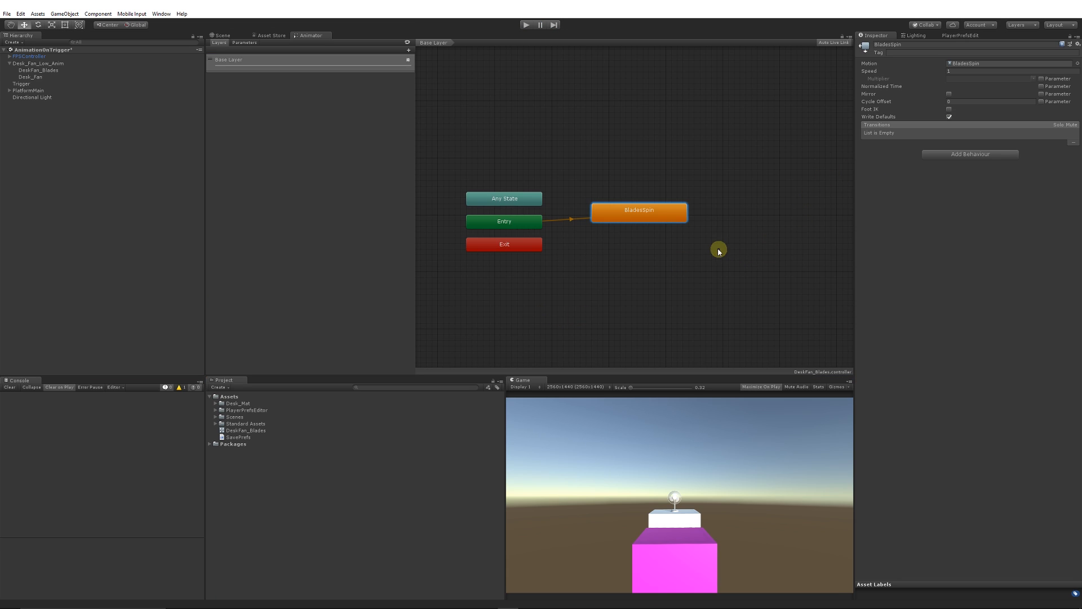
{"action": "double_click", "coordinate": [650, 215]}
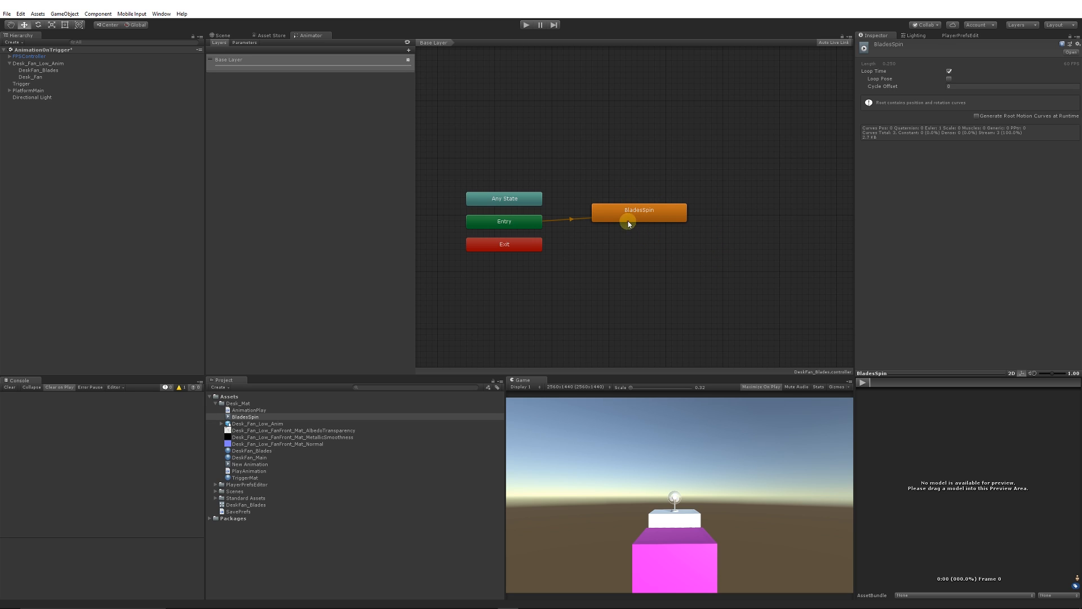
Create an empty state named DefaultState directly above BladesSpin and set it as the layer default state
{"action": "right_click", "coordinate": [637, 166]}
{"action": "mouse_move", "coordinate": [671, 176]}
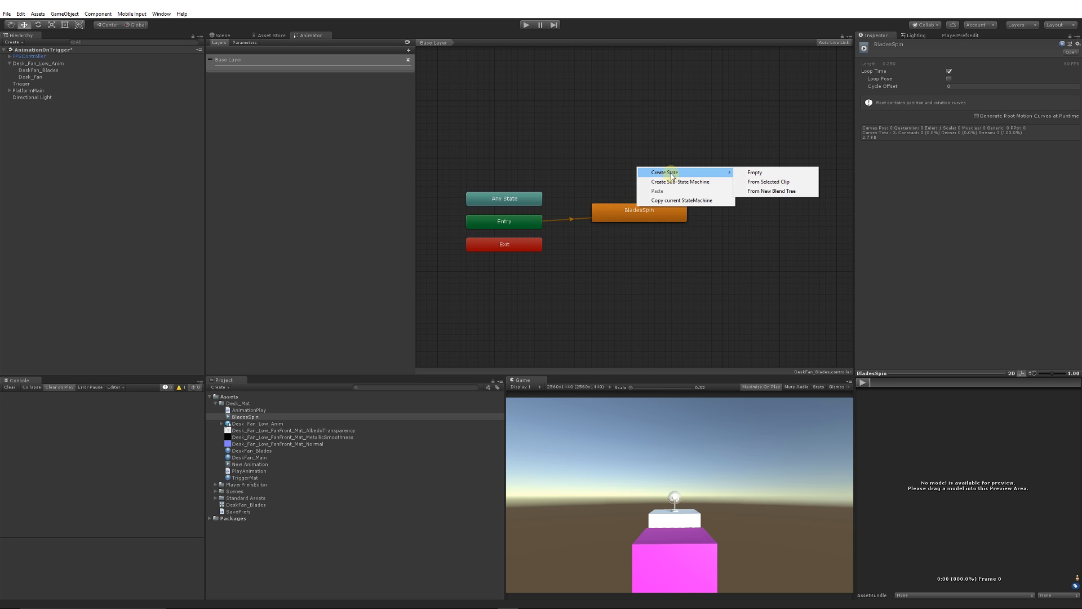
{"action": "left_click", "coordinate": [779, 173]}
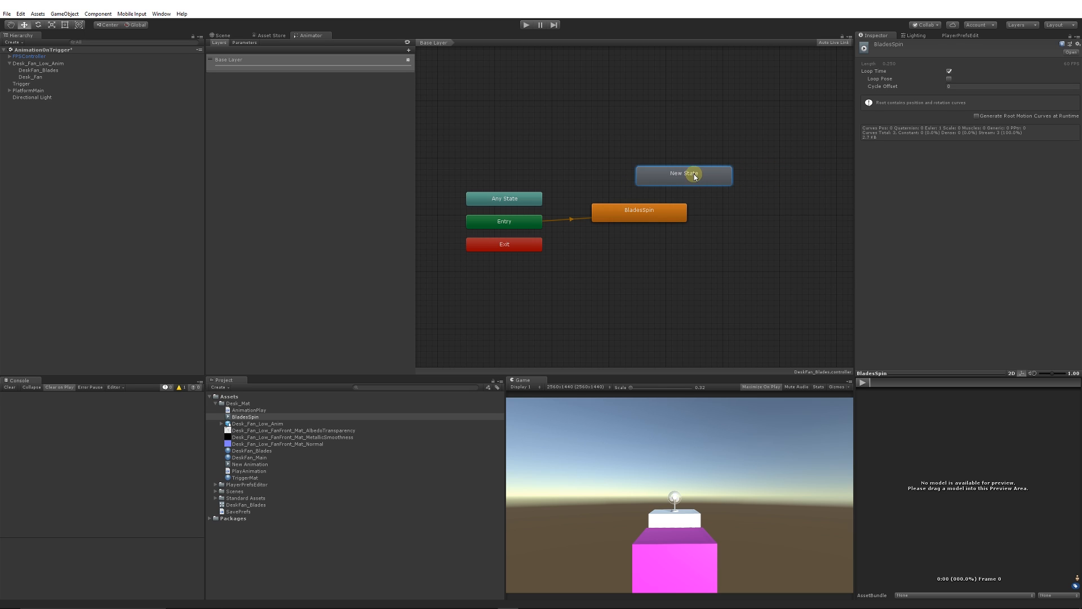
{"action": "left_click", "coordinate": [695, 177]}
{"action": "double_click", "coordinate": [915, 45]}
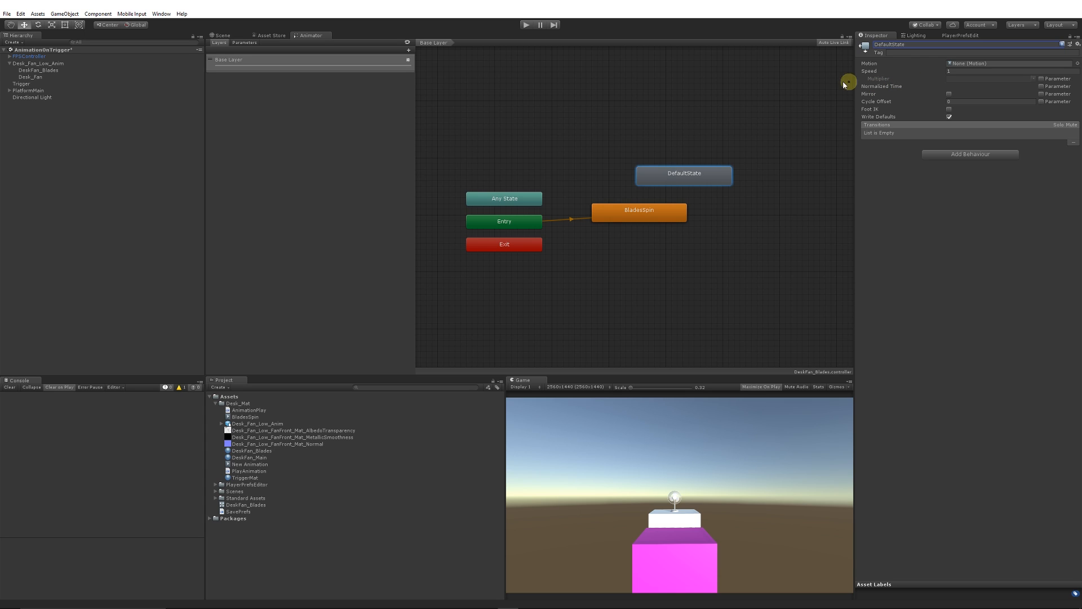
{"action": "left_click_drag", "start_coordinate": [698, 179], "coordinate": [648, 182]}
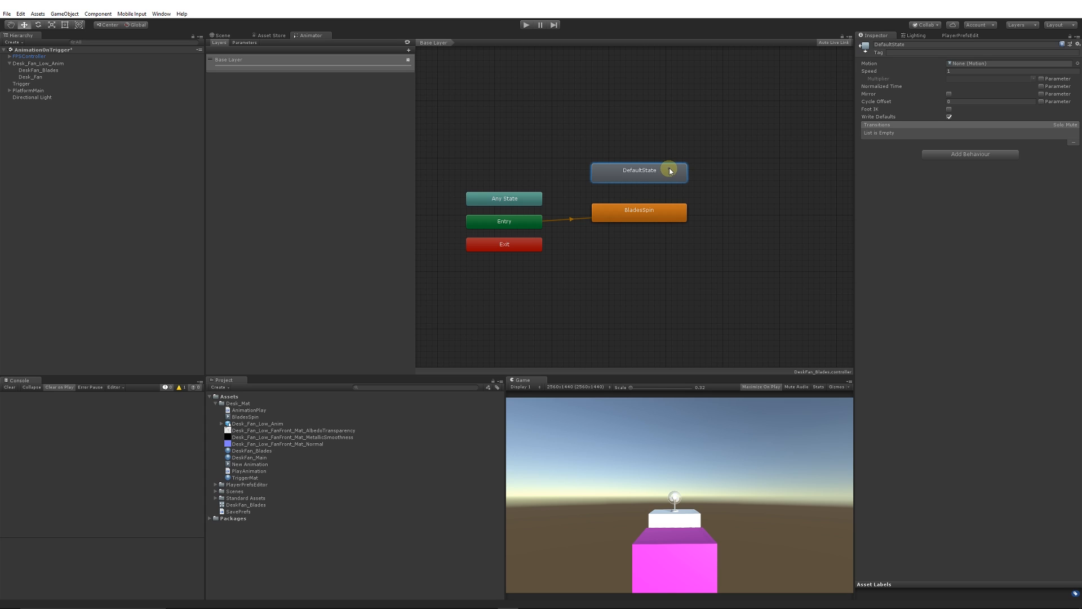
{"action": "right_click", "coordinate": [671, 170]}
{"action": "left_click", "coordinate": [720, 184]}
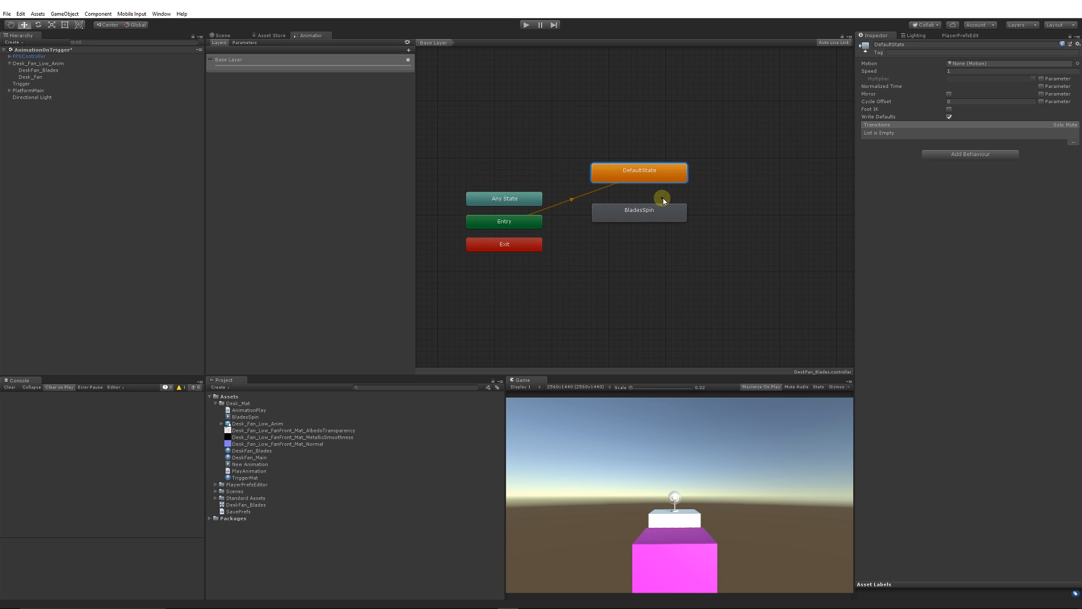
Make a transition from DefaultState to BladesSpin and another from BladesSpin back to DefaultState
{"action": "right_click", "coordinate": [637, 178]}
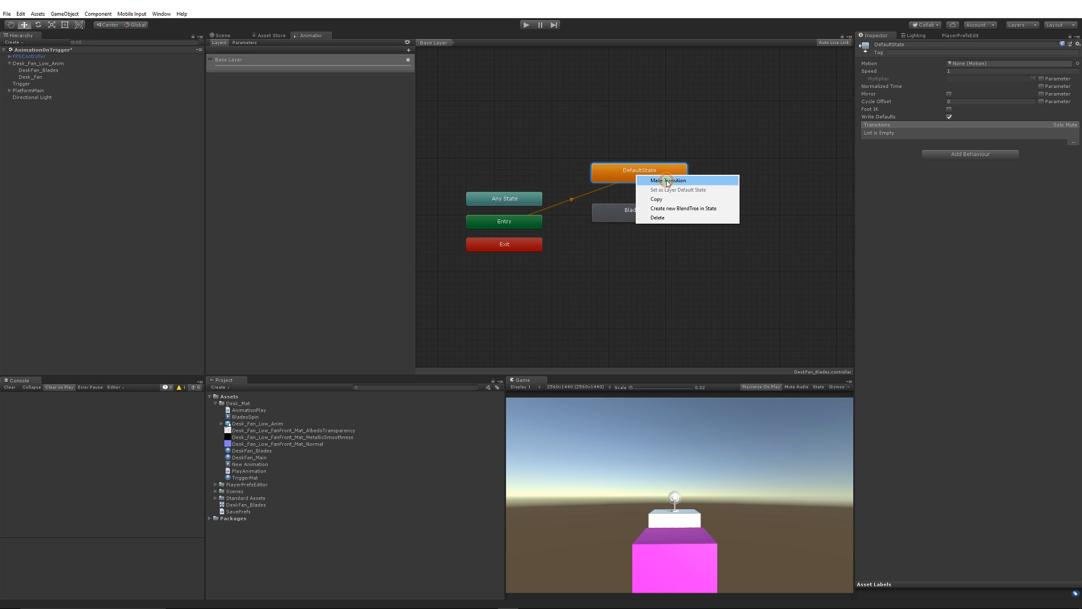
{"action": "left_click", "coordinate": [668, 181]}
{"action": "left_click", "coordinate": [632, 213]}
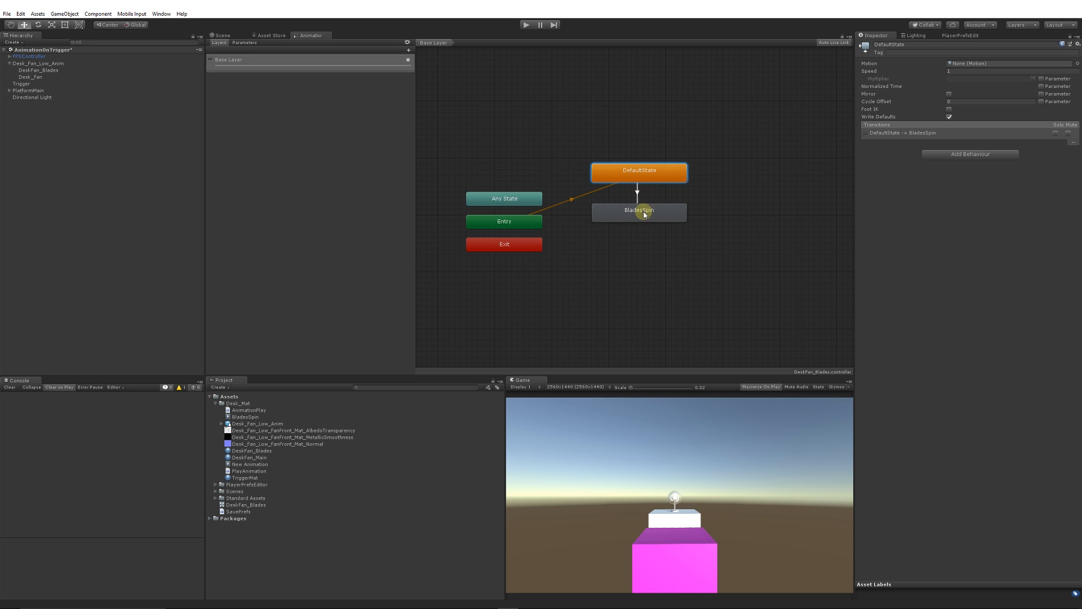
{"action": "left_click", "coordinate": [661, 220]}
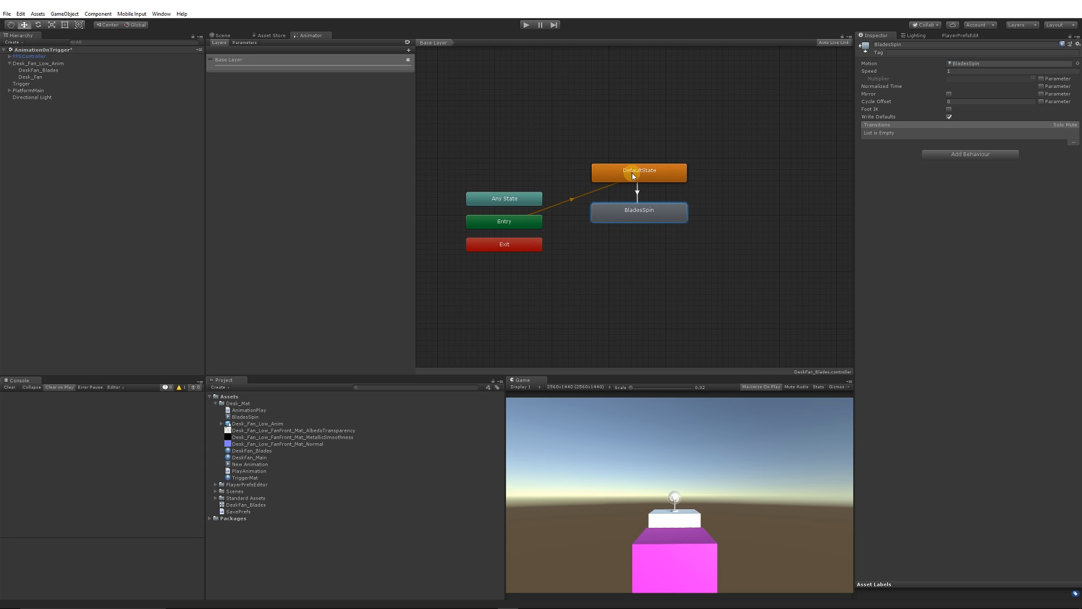
{"action": "right_click", "coordinate": [666, 213]}
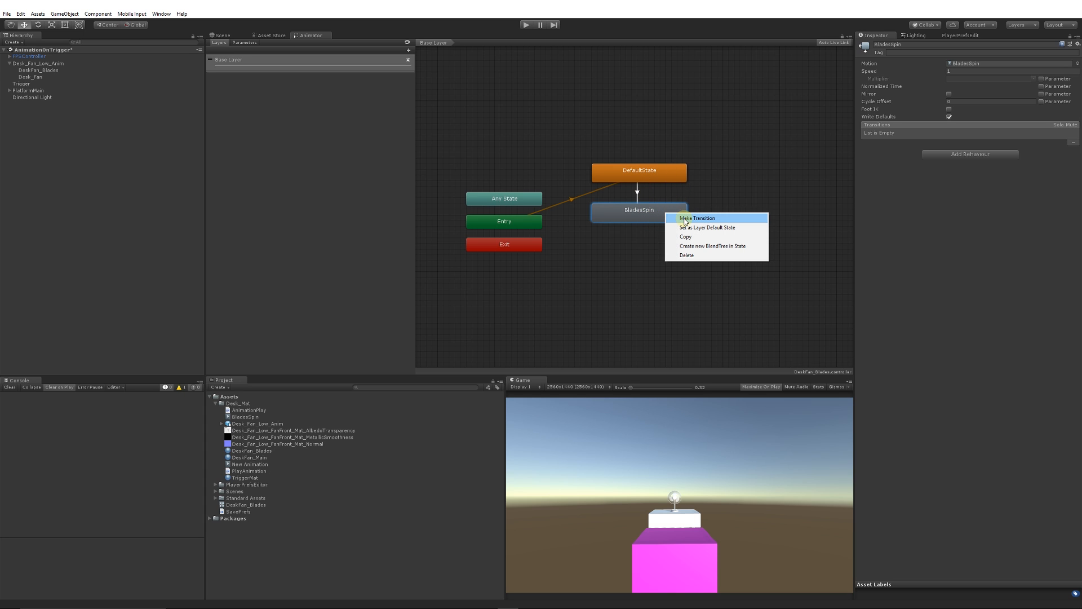
{"action": "left_click", "coordinate": [686, 218]}
{"action": "left_click", "coordinate": [655, 173]}
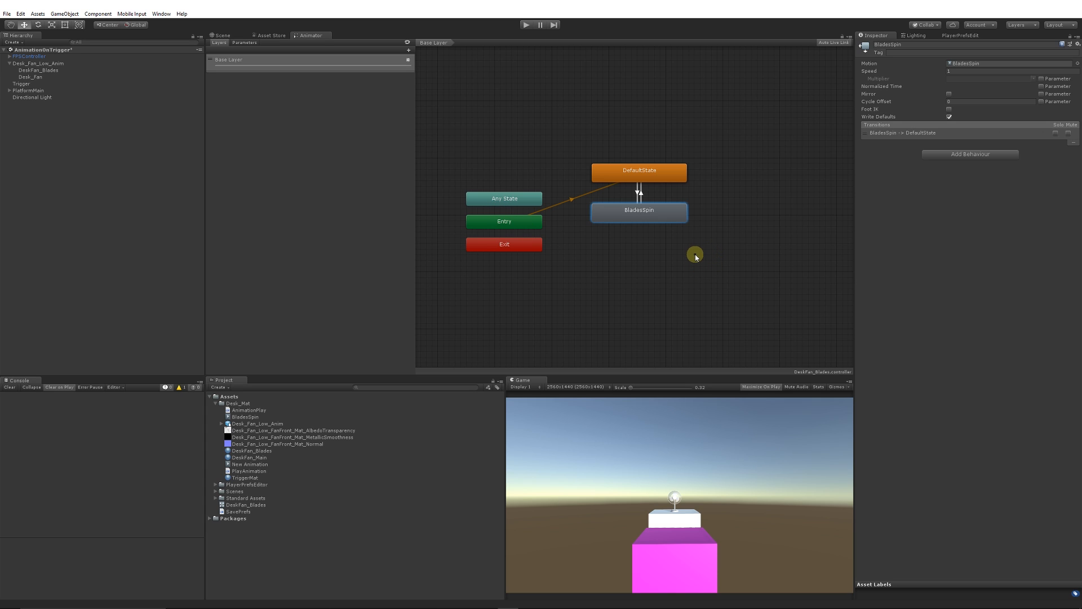
Add a Bool parameter named playSpin2 to the DeskFan_Blades controller
{"action": "left_click", "coordinate": [243, 43]}
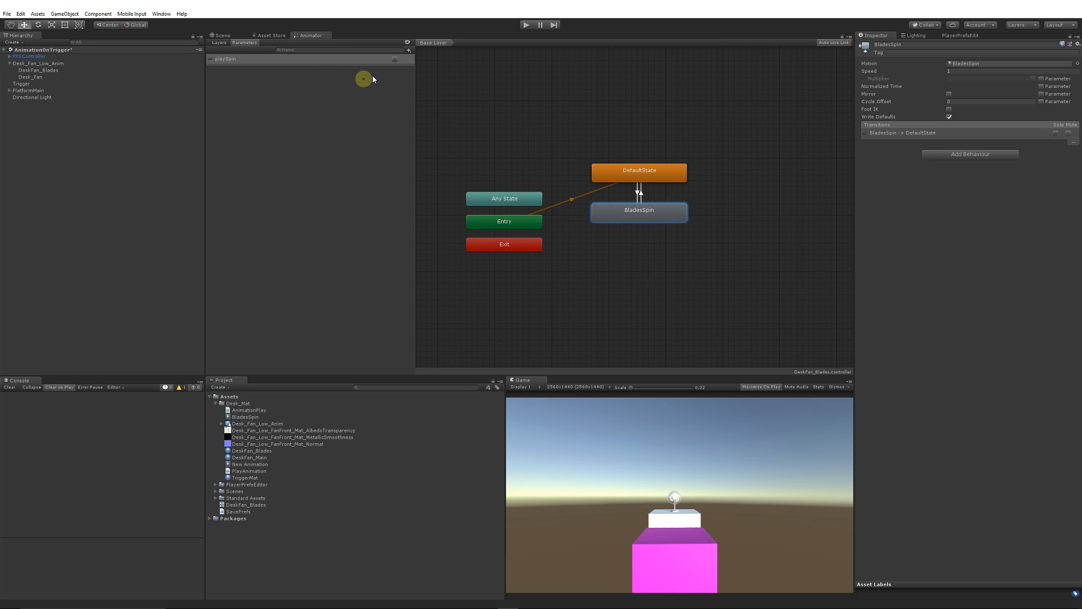
{"action": "left_click", "coordinate": [409, 51]}
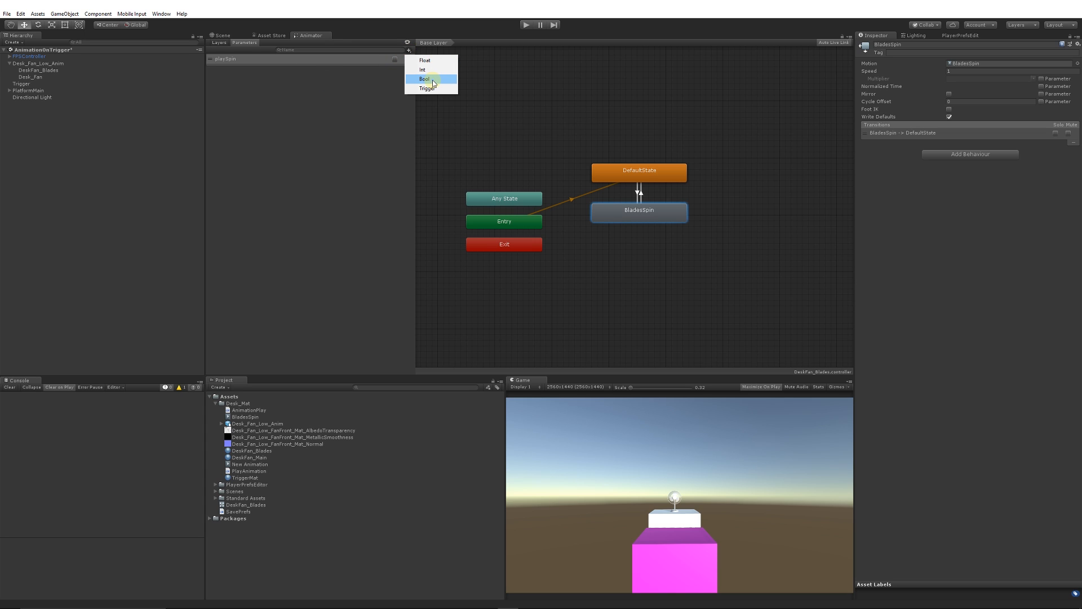
{"action": "left_click", "coordinate": [432, 79]}
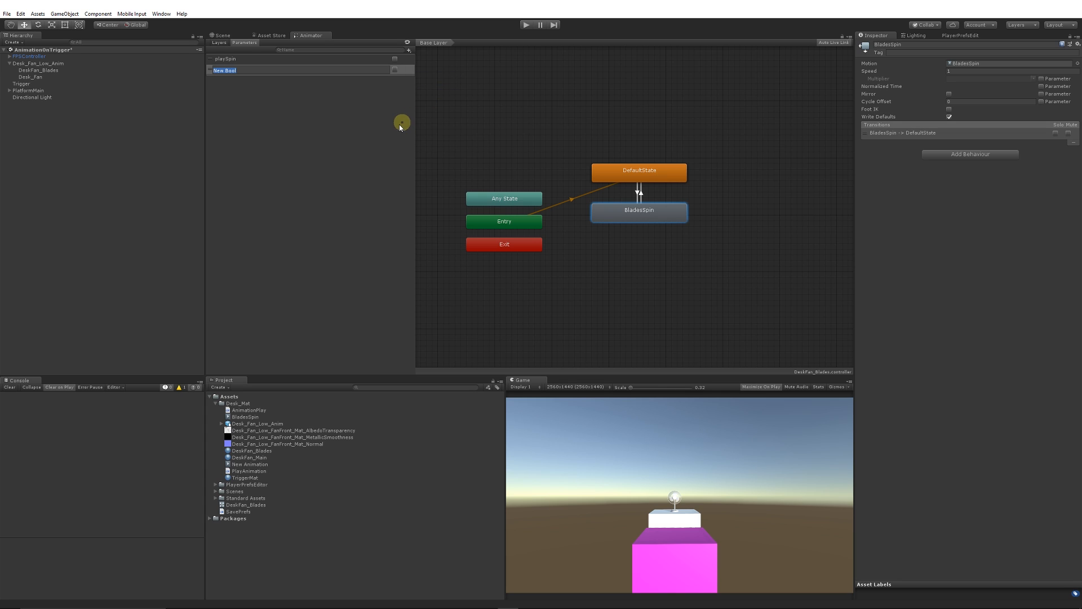
{"action": "type", "text": "playSpin2"}
{"action": "key", "text": "Return"}
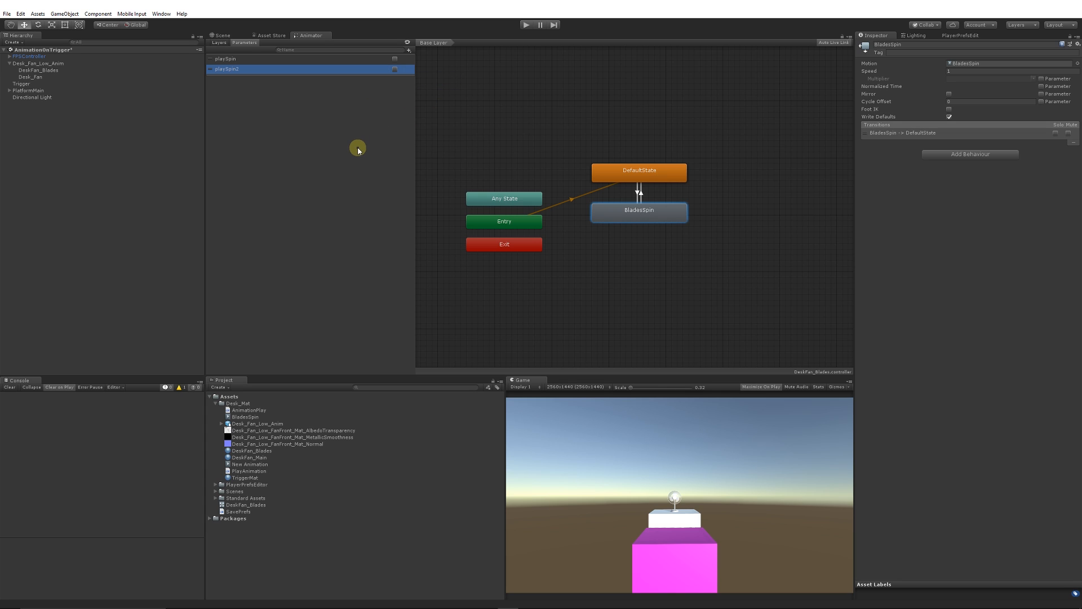
Add the condition playSpin2 = true to the transition from DefaultState to BladesSpin
{"action": "left_click", "coordinate": [638, 194]}
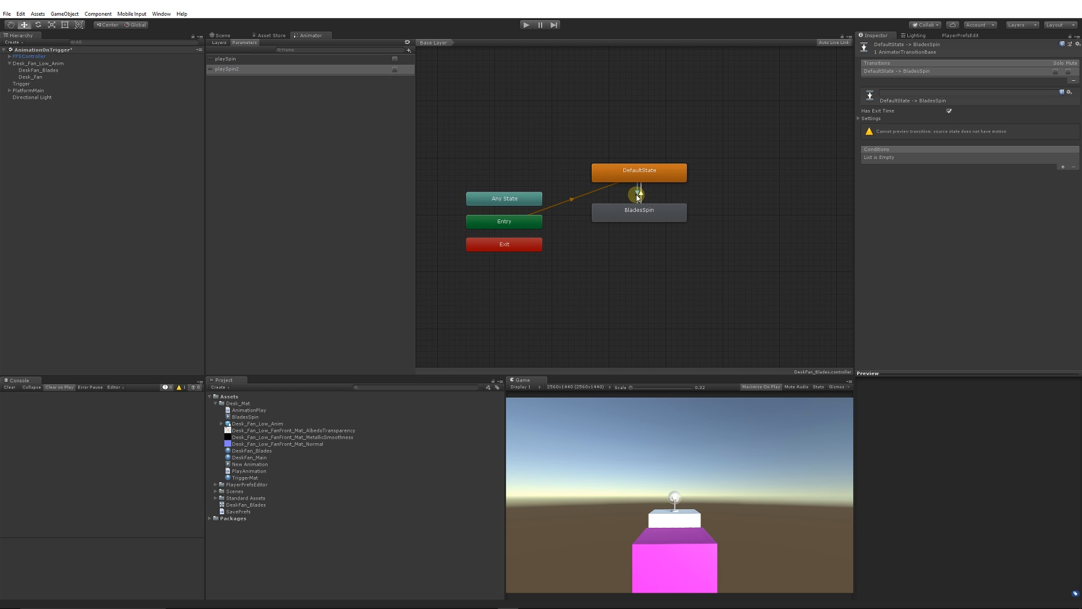
{"action": "scroll", "coordinate": [643, 193], "scroll_direction": "up", "scroll_amount": 3}
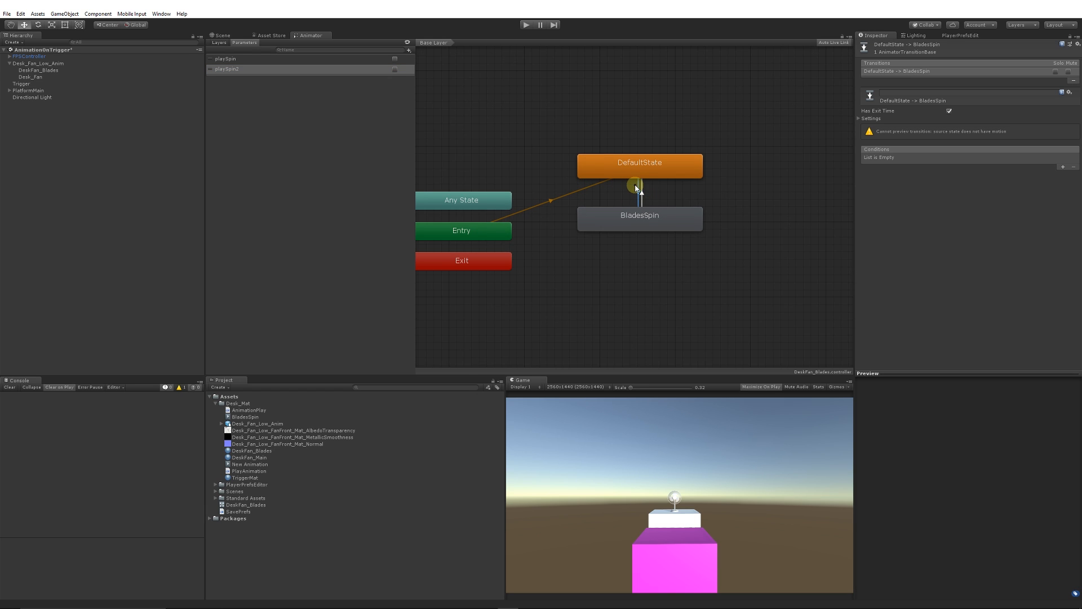
{"action": "scroll", "coordinate": [633, 186], "scroll_direction": "down", "scroll_amount": 2}
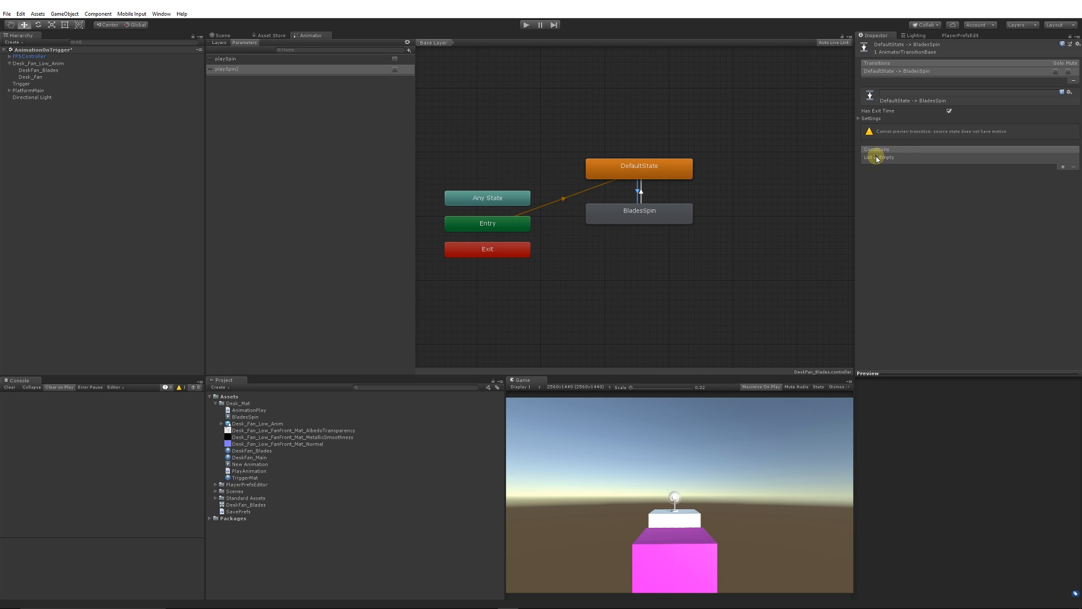
{"action": "left_click", "coordinate": [1064, 167]}
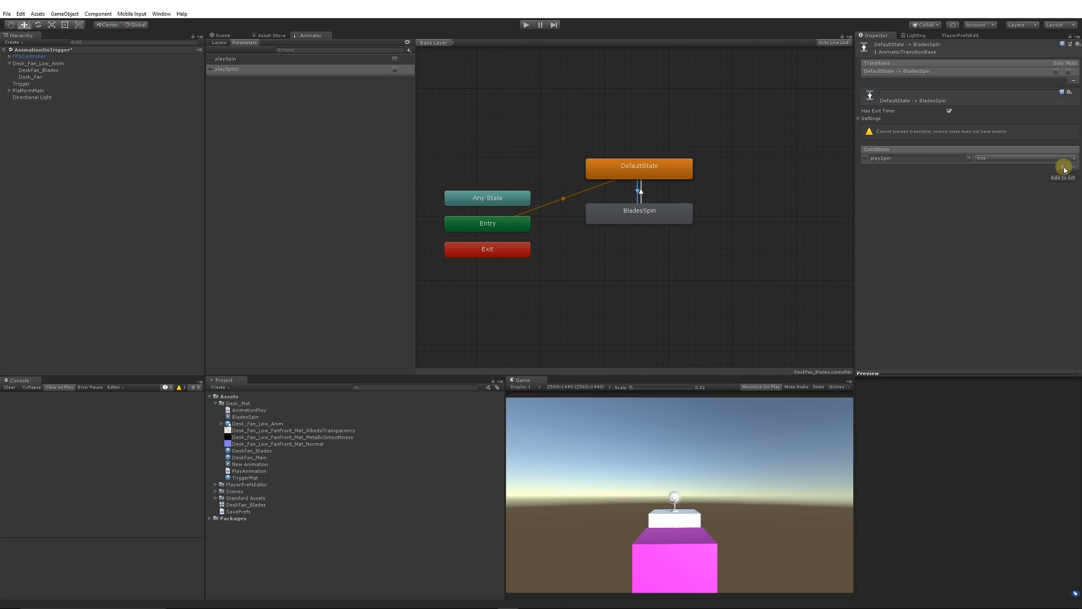
{"action": "left_click", "coordinate": [971, 158]}
{"action": "left_click", "coordinate": [993, 177]}
Add the condition playSpin2 = false to the transition from BladesSpin to DefaultState
{"action": "left_click", "coordinate": [641, 193]}
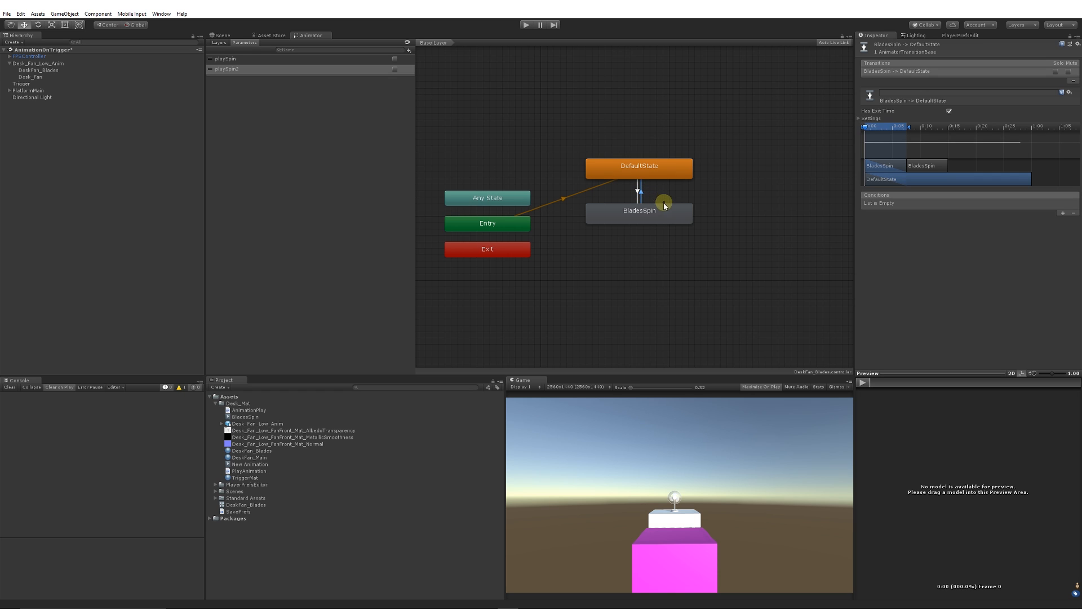
{"action": "left_click", "coordinate": [1063, 212]}
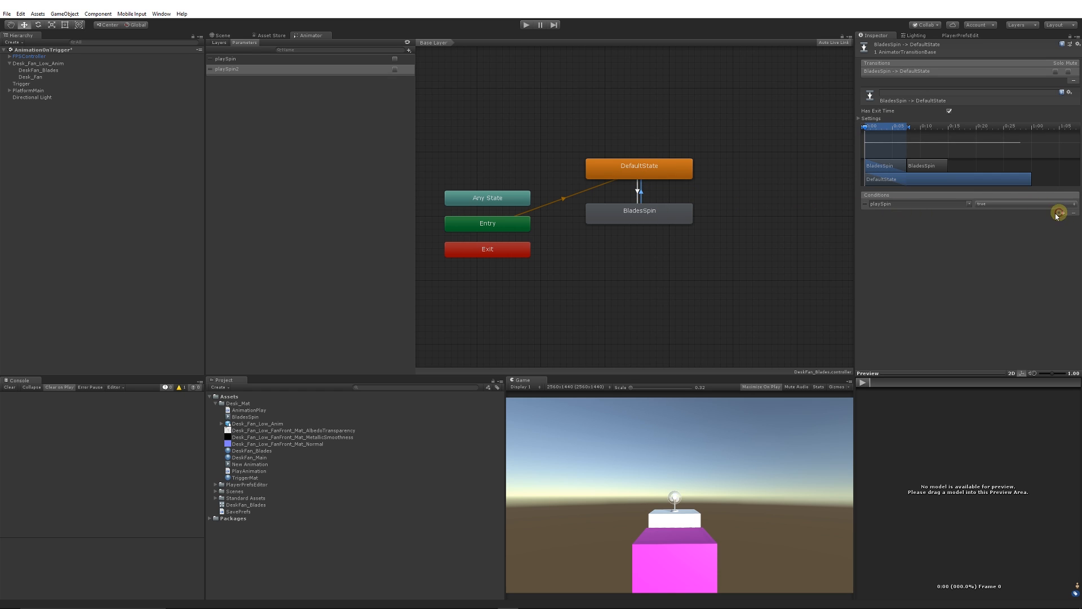
{"action": "left_click", "coordinate": [967, 204]}
{"action": "left_click", "coordinate": [986, 223]}
{"action": "left_click", "coordinate": [988, 204]}
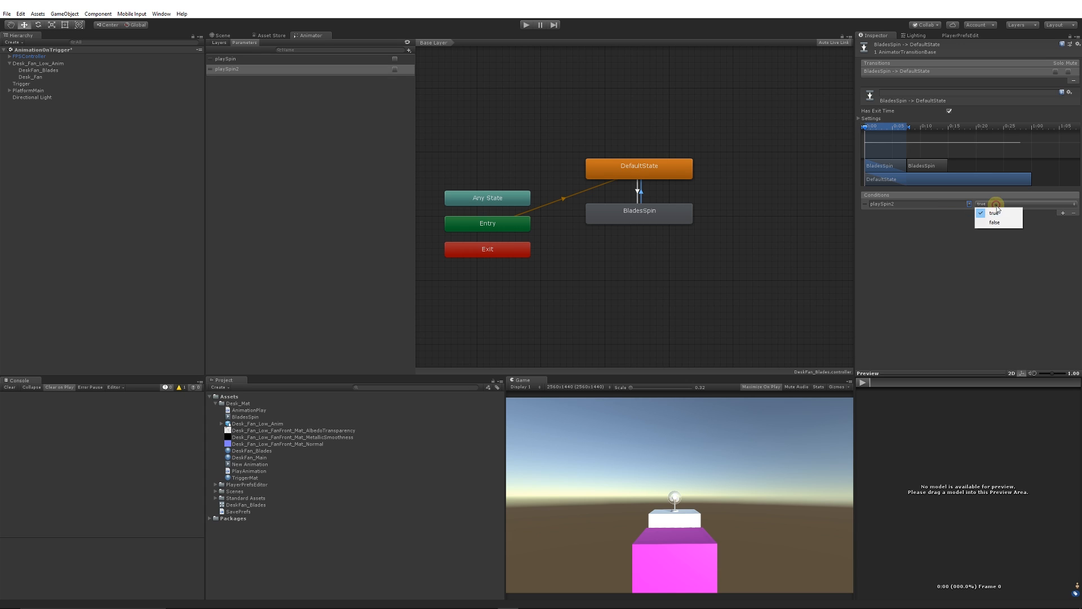
{"action": "left_click", "coordinate": [993, 222]}
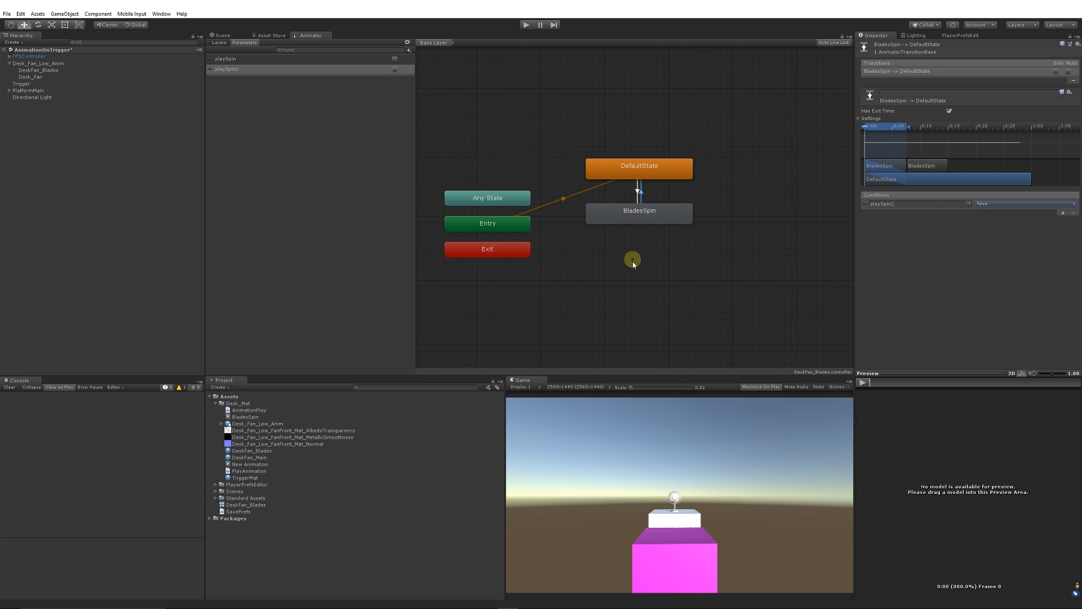
Collapse the Desk_Mat folder and create a C# script named PlayMyAnimation in Assets
{"action": "left_click", "coordinate": [215, 403]}
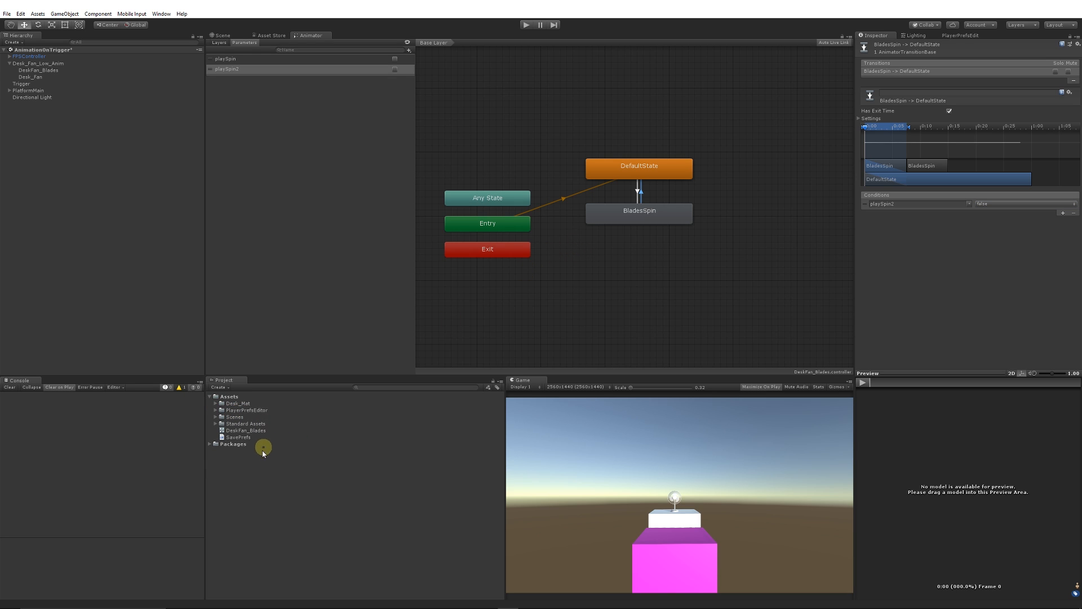
{"action": "right_click", "coordinate": [252, 479]}
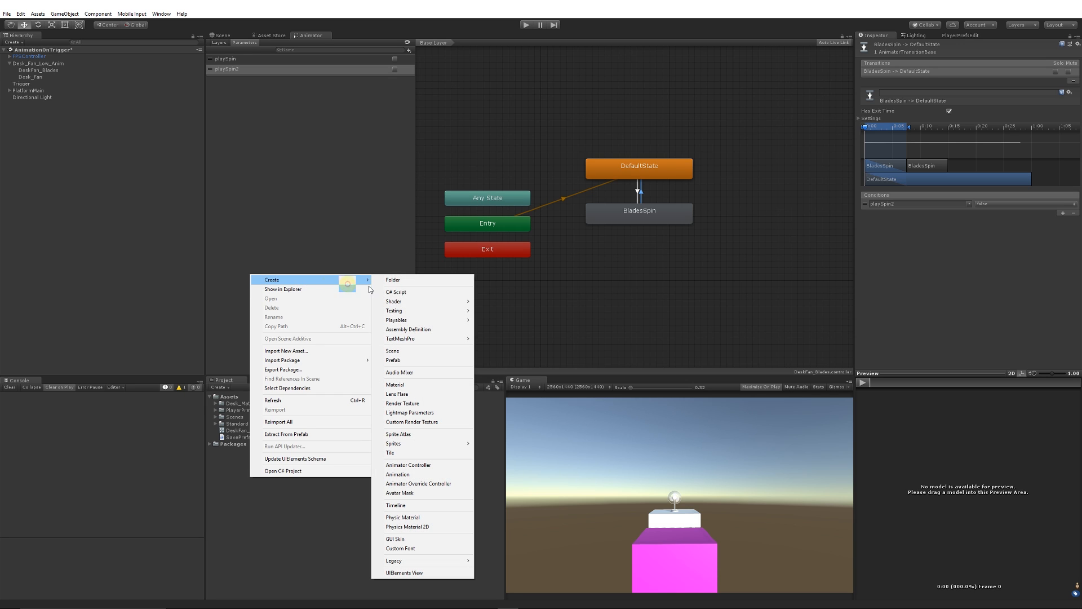
{"action": "left_click", "coordinate": [407, 293]}
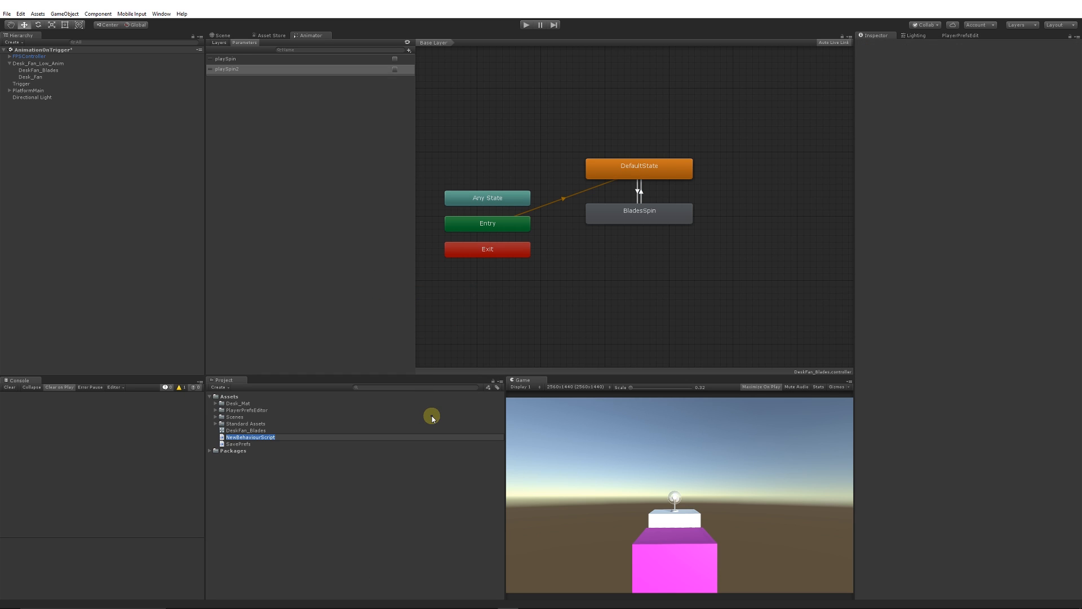
{"action": "type", "text": "PlayMyAnimation"}
{"action": "left_click", "coordinate": [432, 415]}
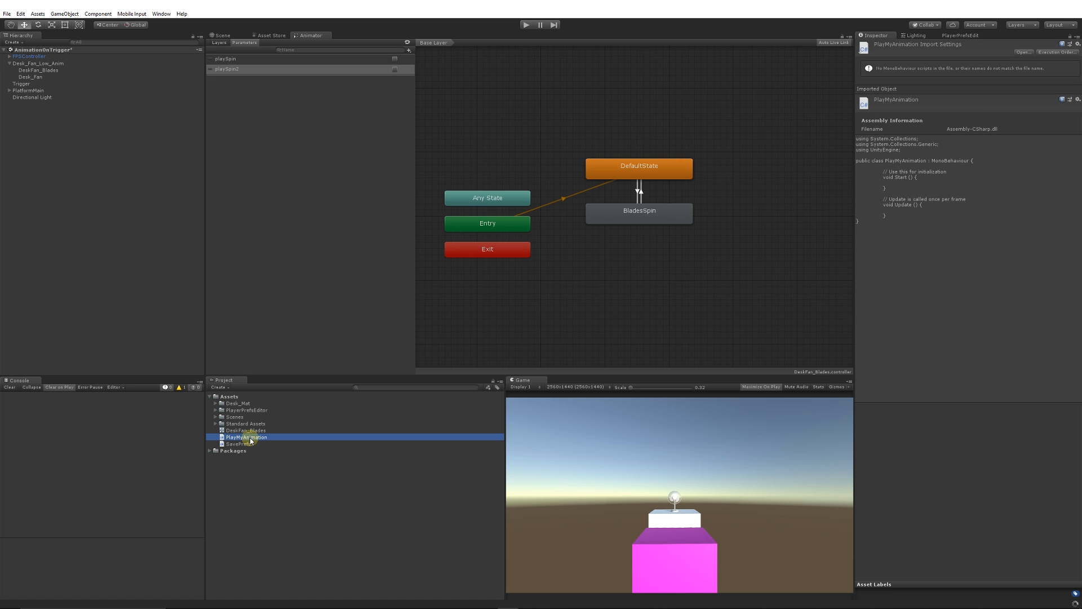
Open the PlayMyAnimation script in Visual Studio and add a private void OnTriggerEnter(Collider other) method to the class
{"action": "double_click", "coordinate": [248, 437]}
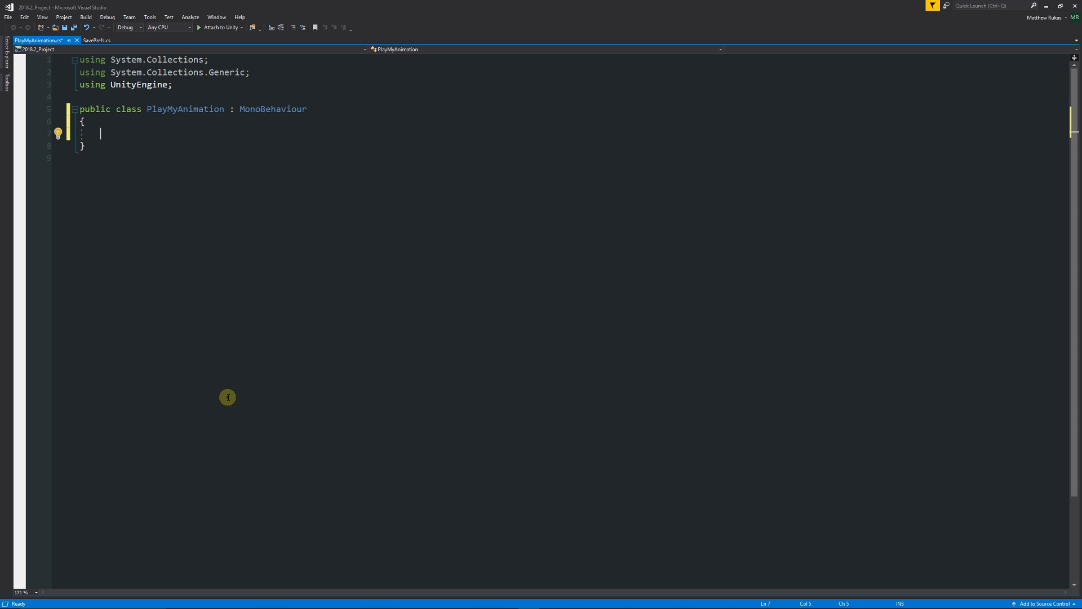
{"action": "type", "text": "priv"}
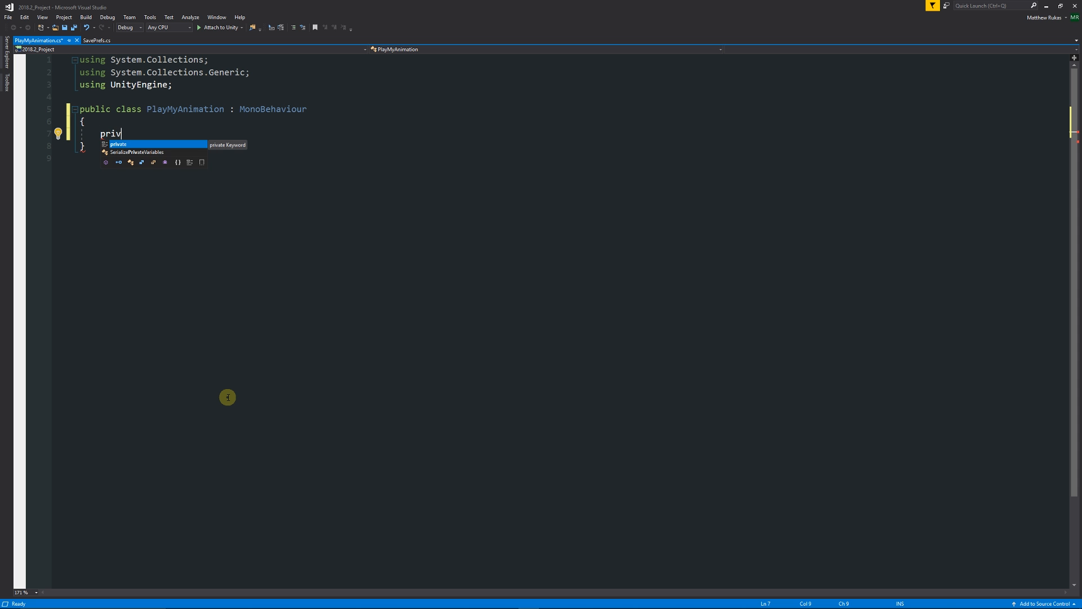
{"action": "type", "text": "ate void "}
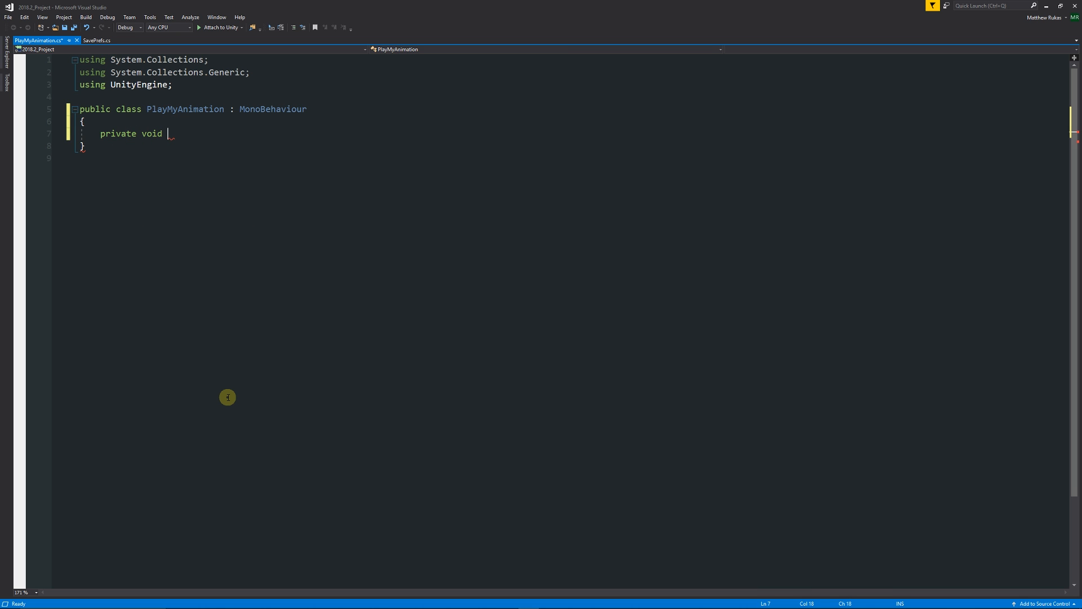
{"action": "type", "text": "OnT"}
{"action": "key", "text": "Down"}
{"action": "key", "text": "Down"}
{"action": "key", "text": "Return"}
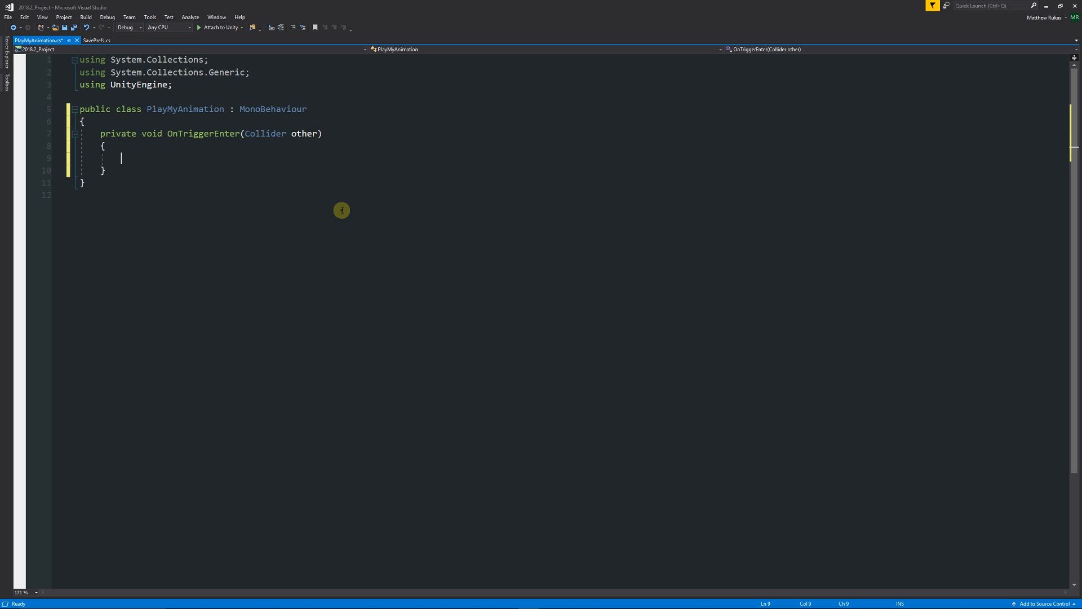
Declare a field [SerializeField] private Animator myAnimationController; above the OnTriggerEnter method and save the script
{"action": "key", "text": "Up"}
{"action": "key", "text": "Up"}
{"action": "key", "text": "Up"}
{"action": "key", "text": "Return"}
{"action": "key", "text": "Return"}
{"action": "key", "text": "Up"}
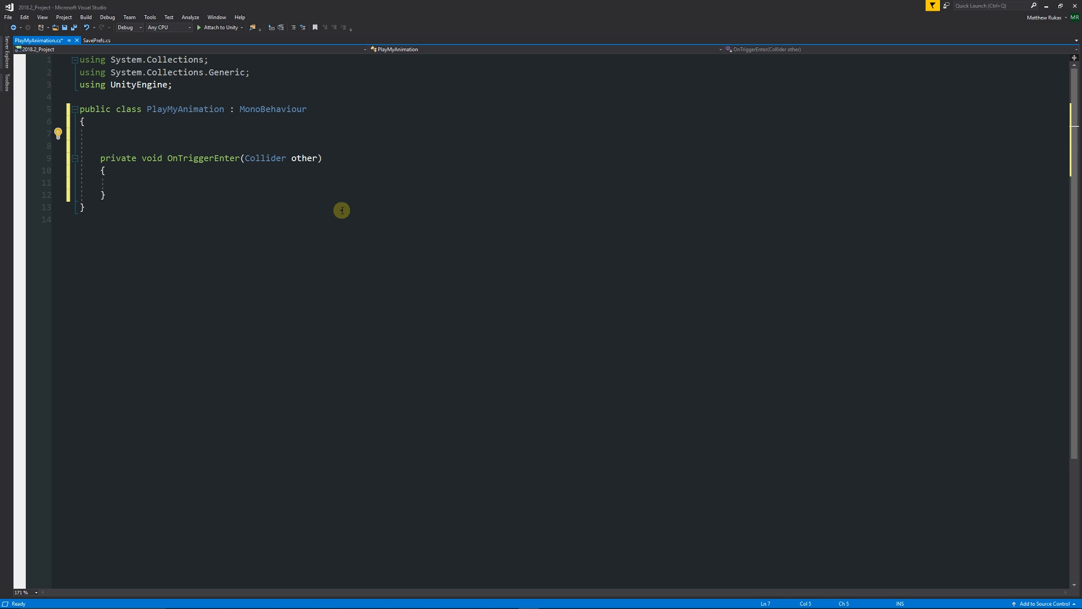
{"action": "type", "text": "[ser"}
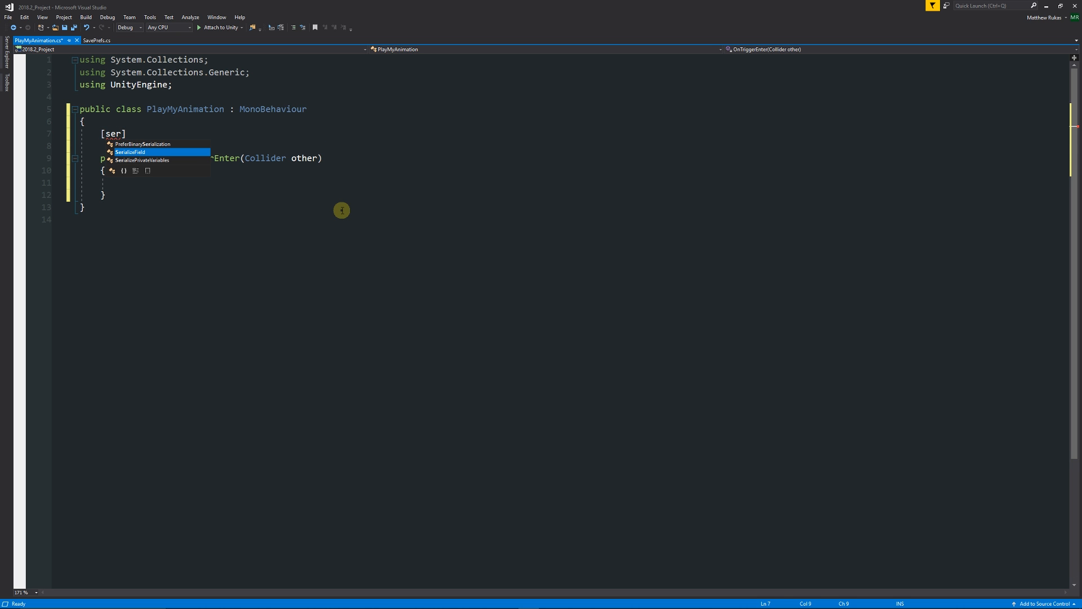
{"action": "type", "text": "]"}
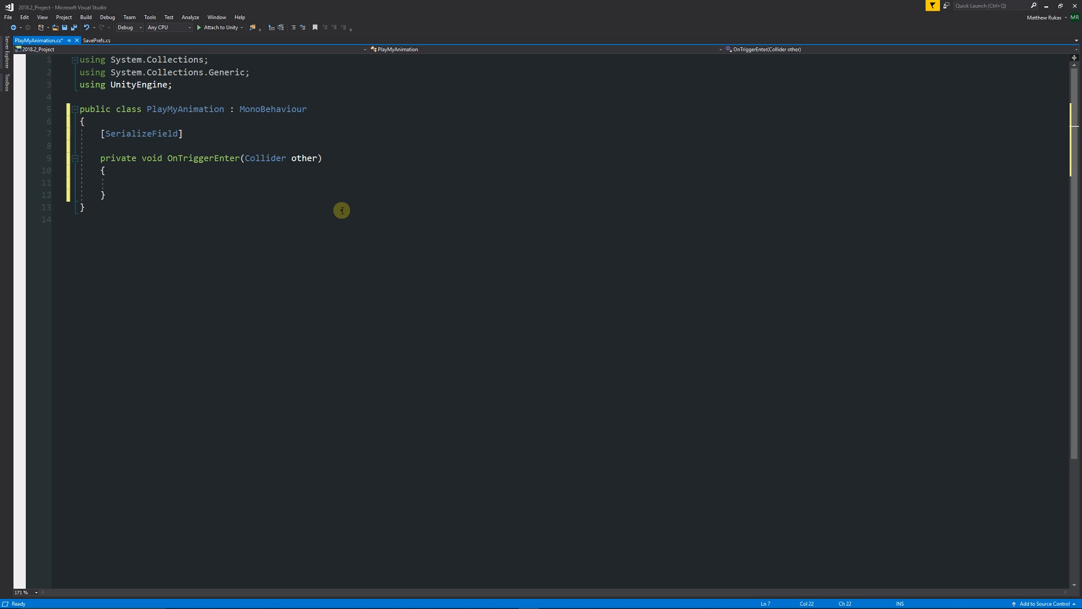
{"action": "type", "text": " priva"}
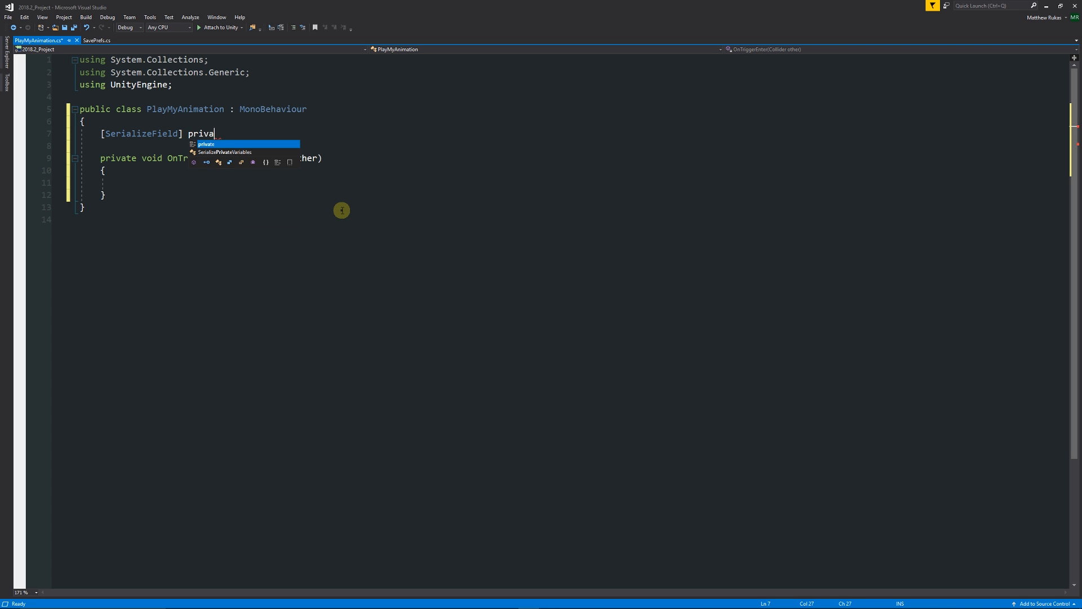
{"action": "type", "text": "te Animator"}
{"action": "key", "text": "Escape"}
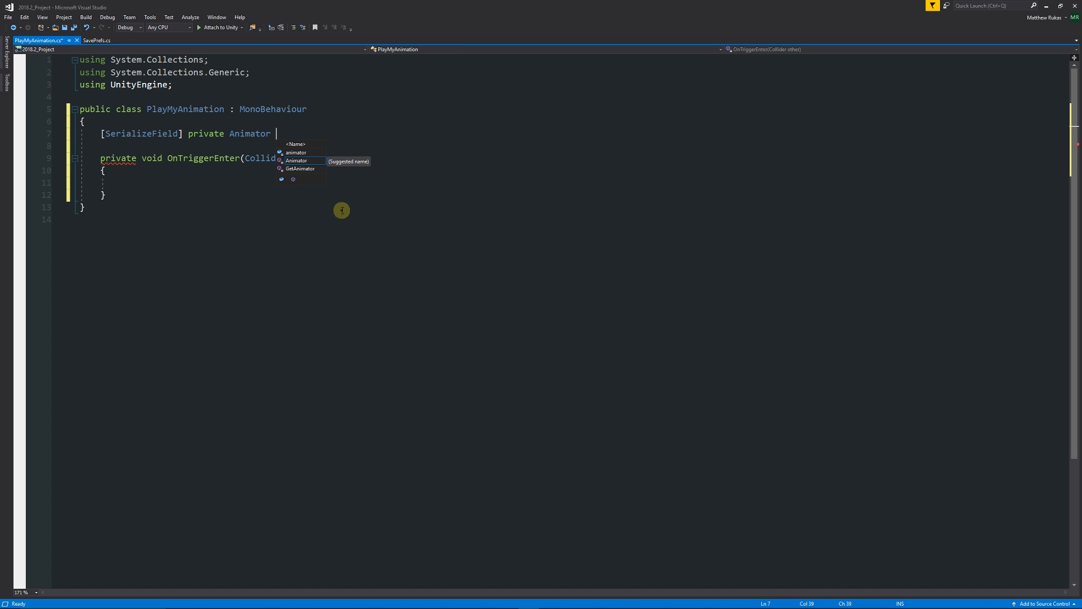
{"action": "type", "text": "myAnima"}
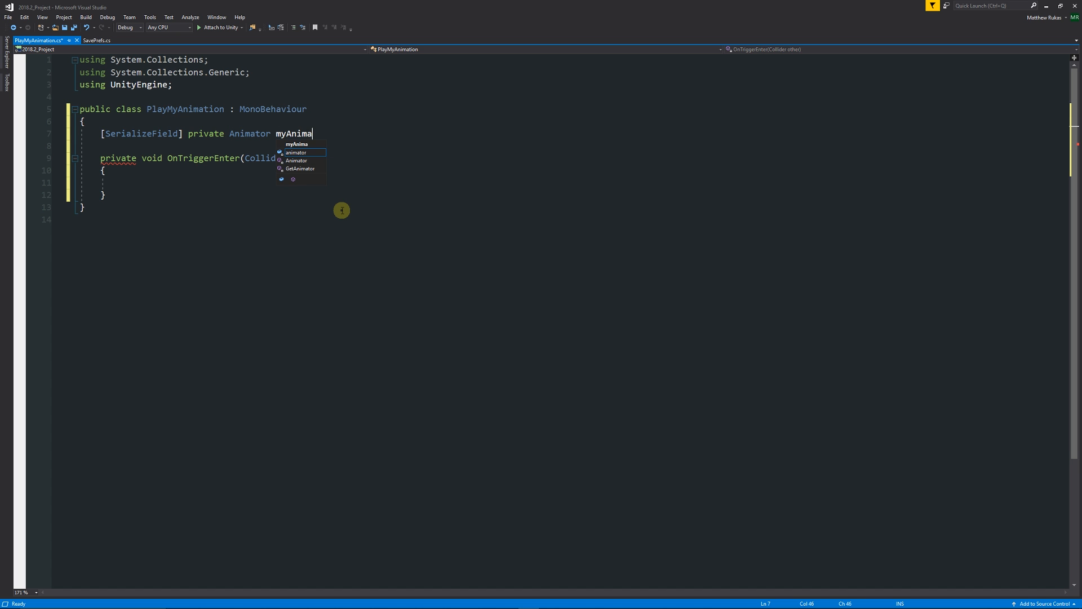
{"action": "type", "text": "tionController"}
{"action": "type", "text": ";"}
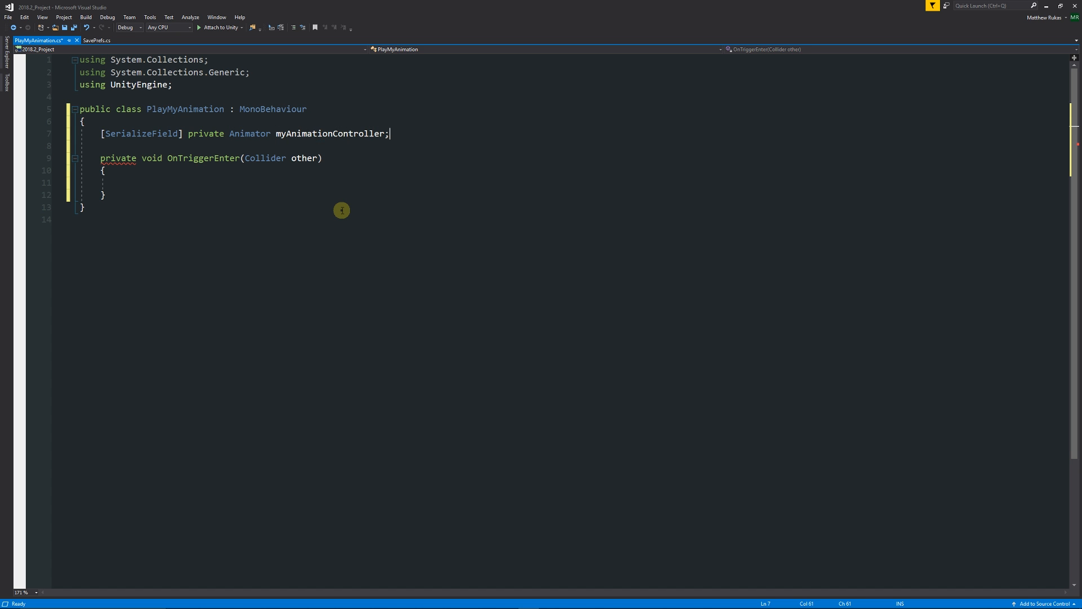
{"action": "key", "text": "ctrl+s"}
Add myAnimationController.SetBool("playSpin2", true); to the body of OnTriggerEnter and save the script
{"action": "left_click", "coordinate": [172, 184]}
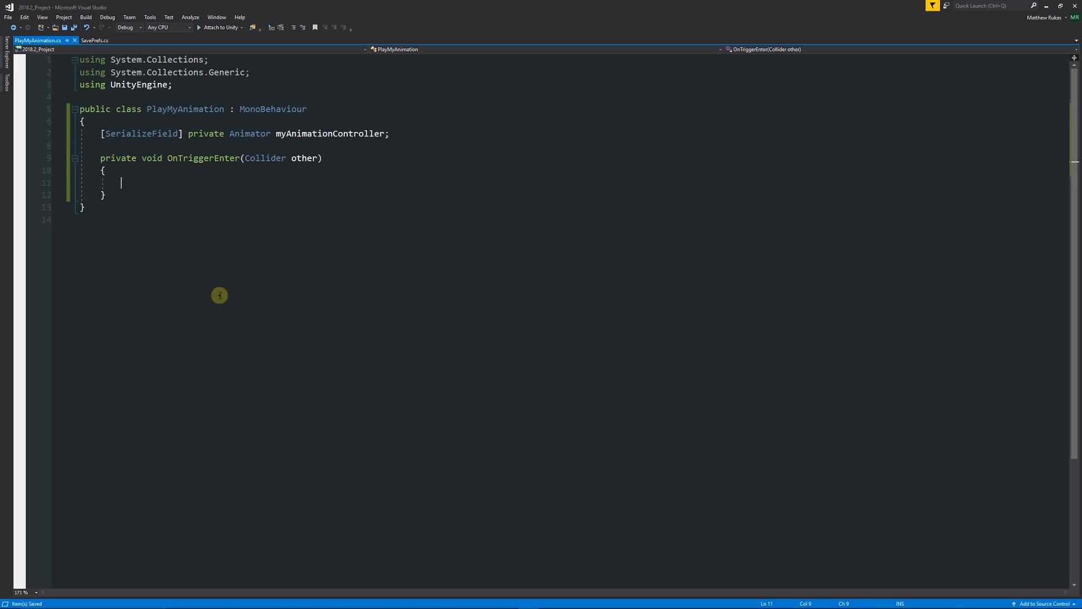
{"action": "type", "text": "myAnimationController"}
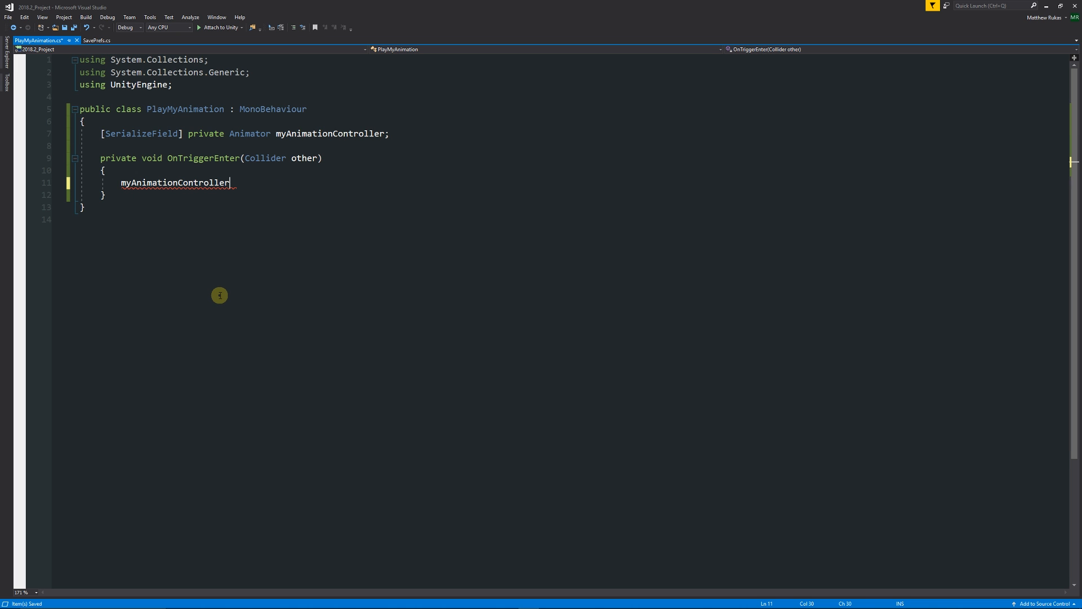
{"action": "type", "text": ".setboo"}
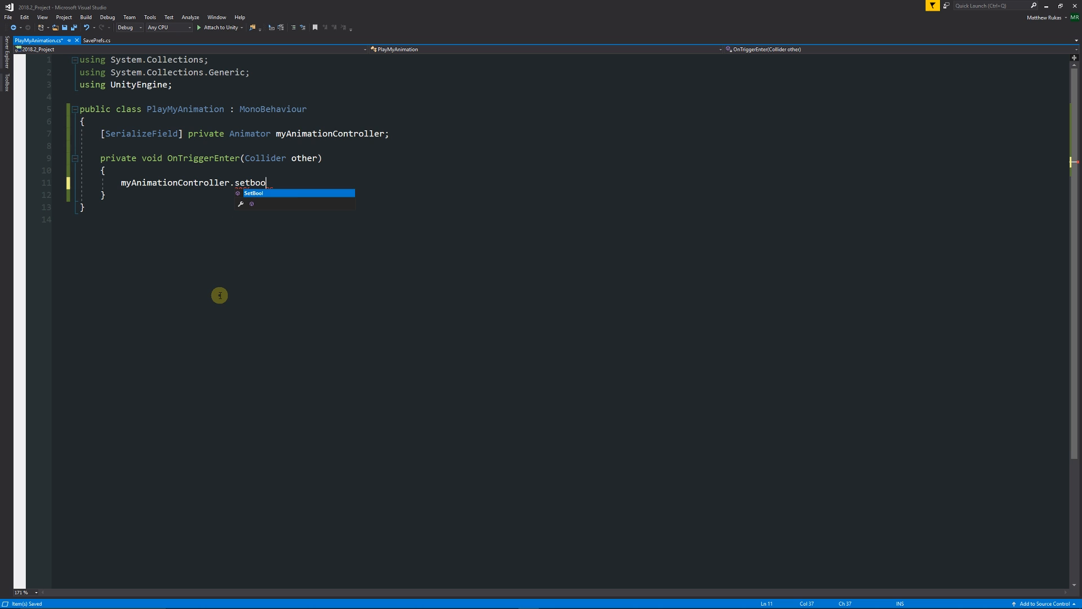
{"action": "key", "text": "Tab"}
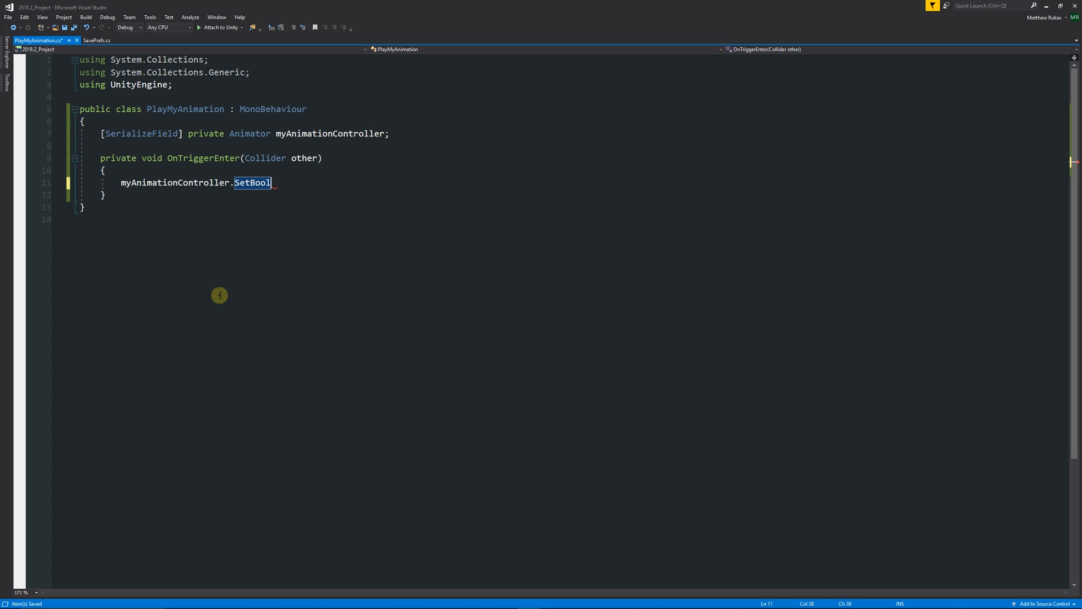
{"action": "type", "text": "(\""}
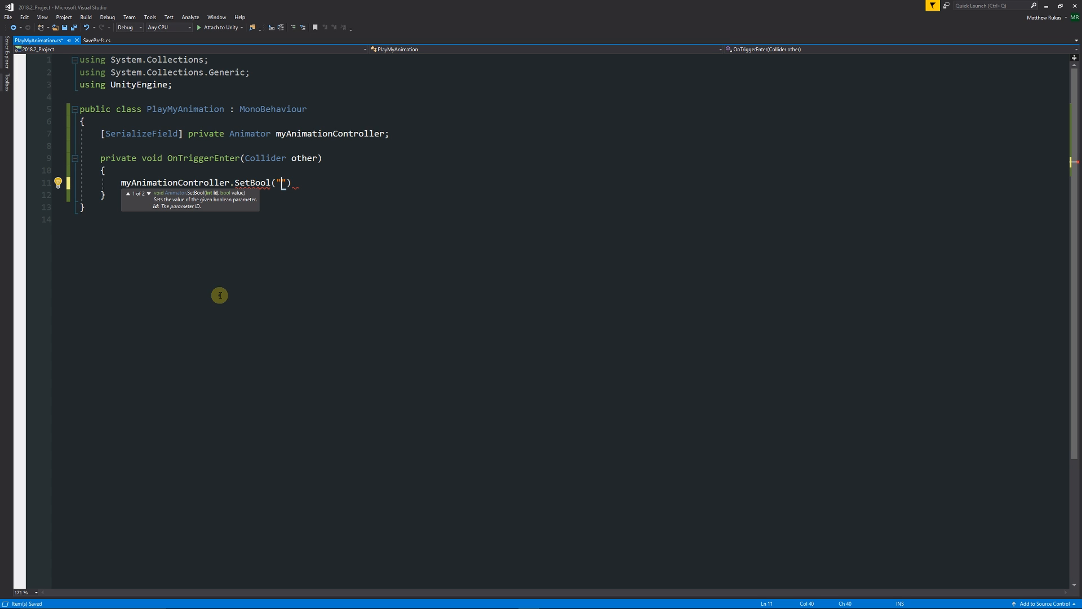
{"action": "type", "text": "playSpin2\", true);"}
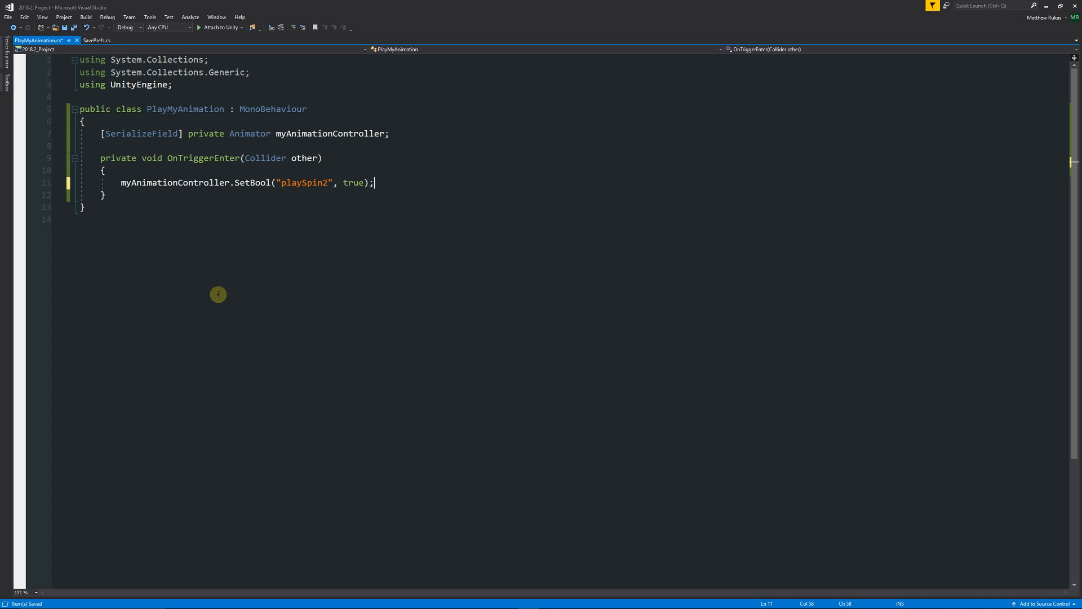
{"action": "key", "text": "ctrl+s"}
Wrap the SetBool call in an if (other.CompareTag("Player")) block with braces and save the script
{"action": "key", "text": "Up"}
{"action": "key", "text": "Return"}
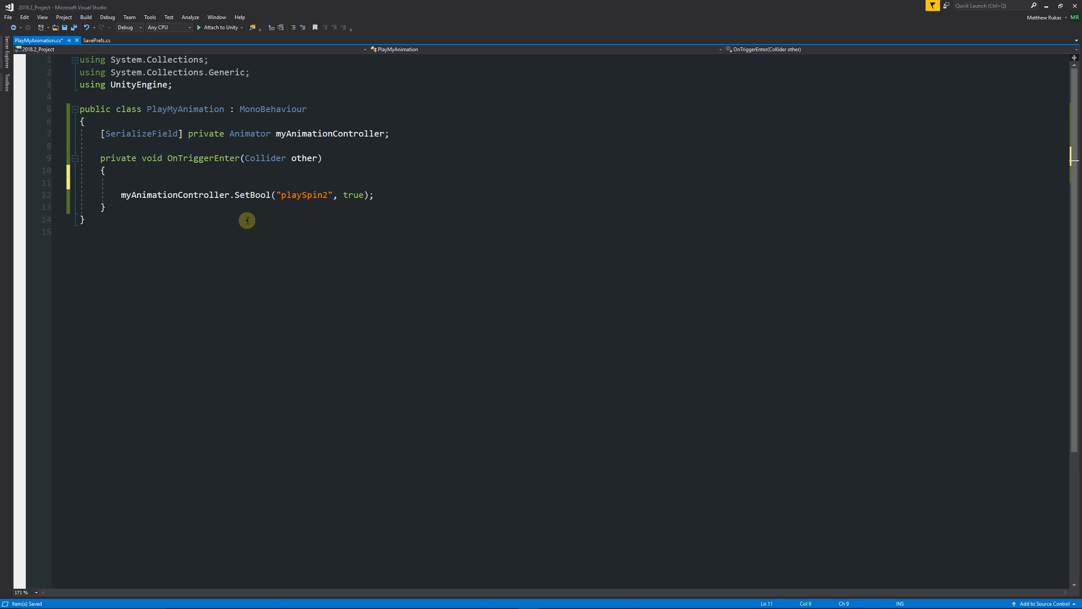
{"action": "type", "text": "if"}
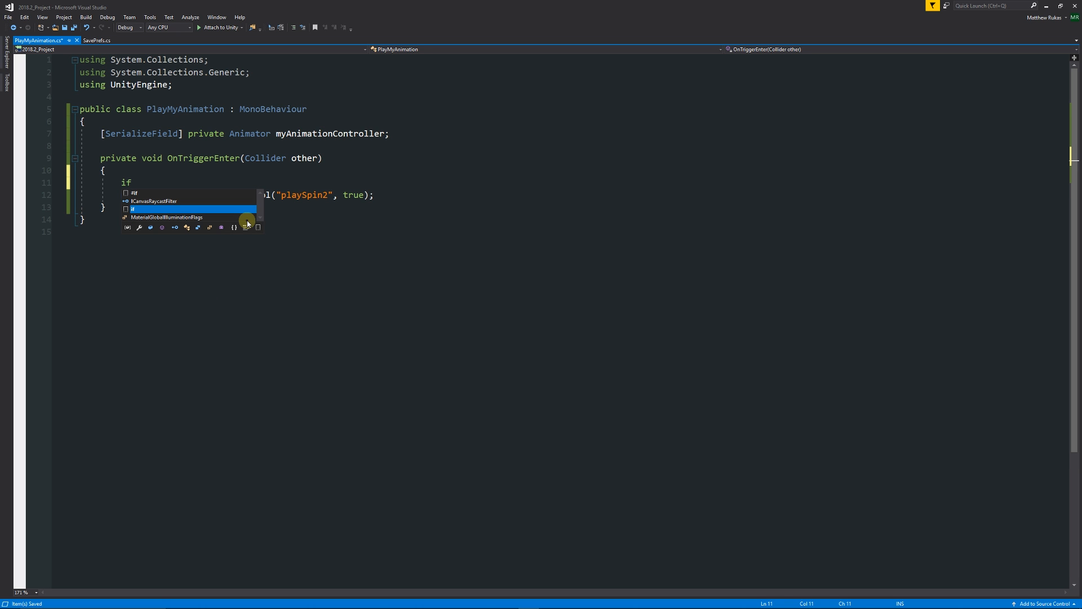
{"action": "type", "text": "(other.CompareTag"}
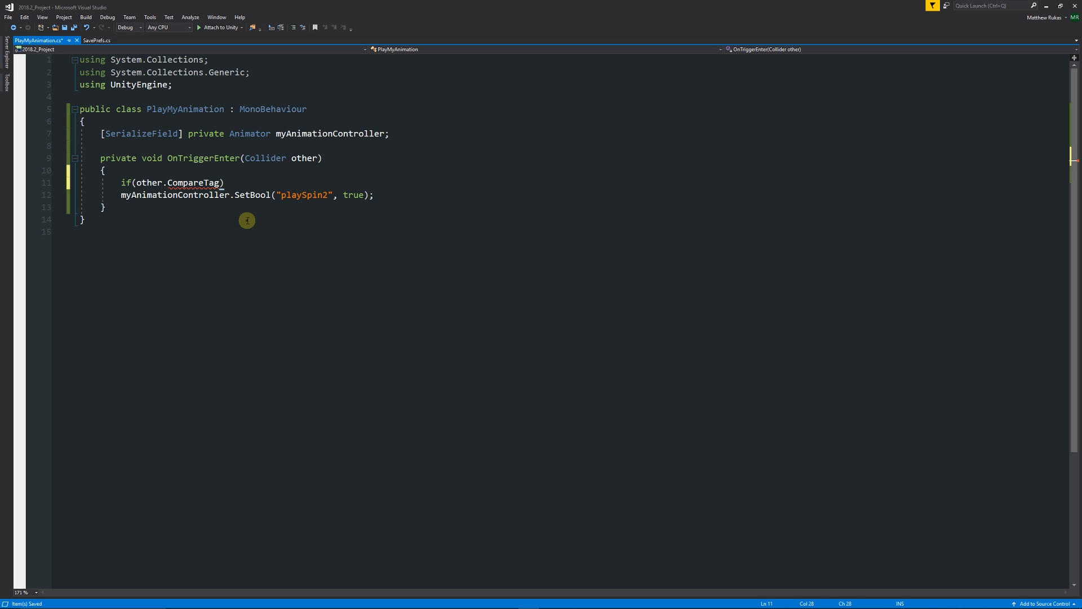
{"action": "type", "text": "("}
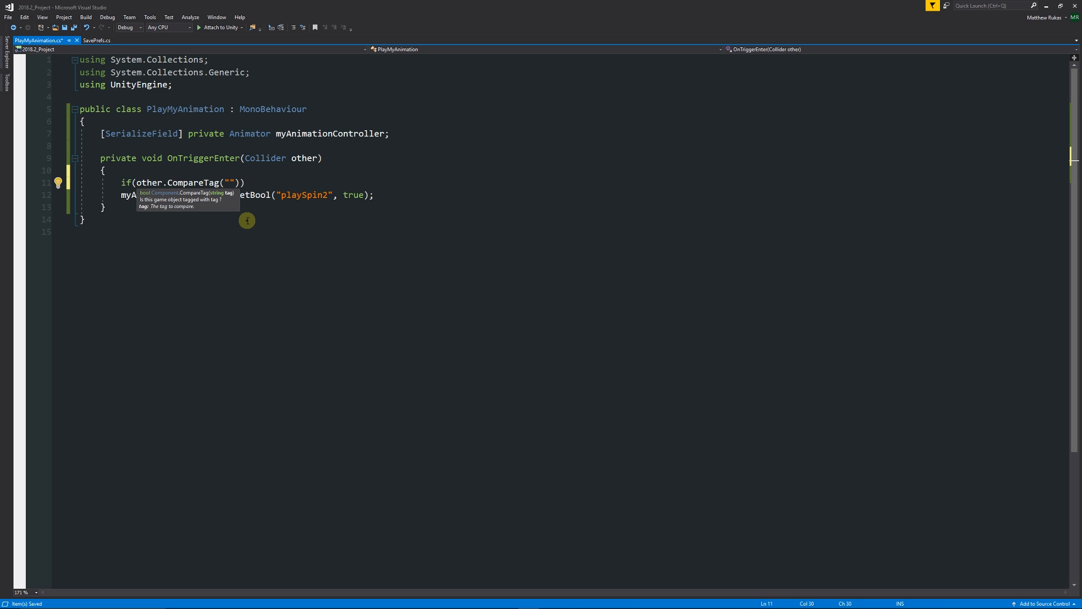
{"action": "type", "text": "\"Player\"))"}
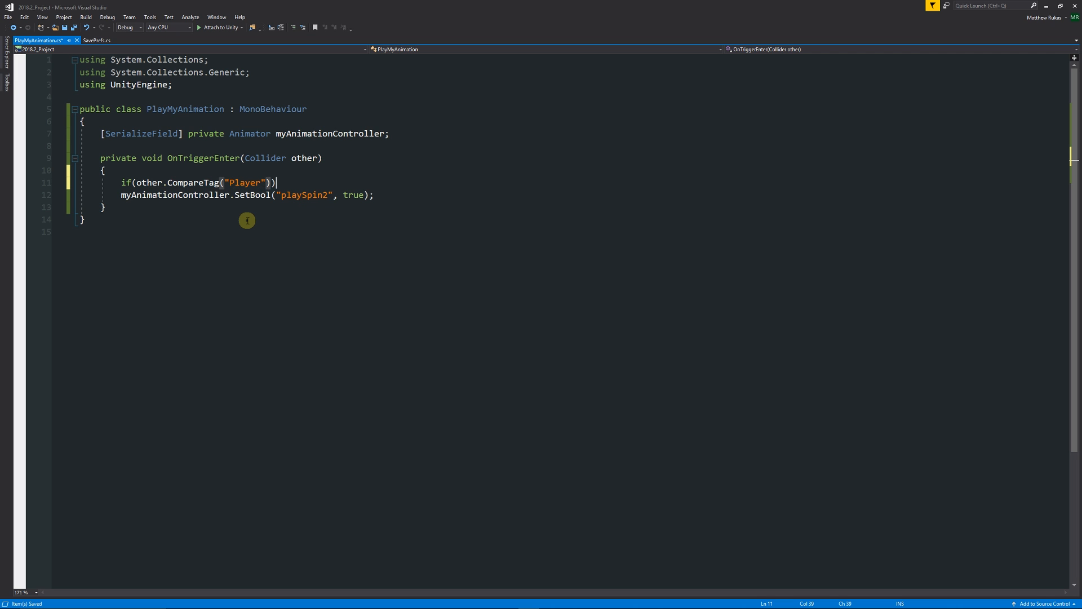
{"action": "key", "text": "Return"}
{"action": "type", "text": "{"}
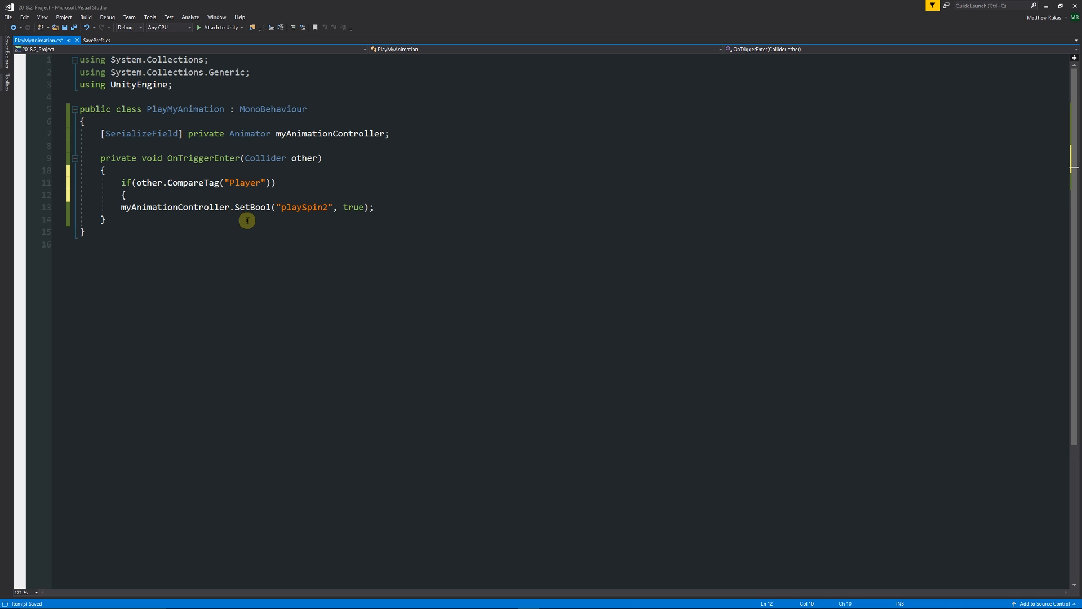
{"action": "left_click", "coordinate": [247, 220]}
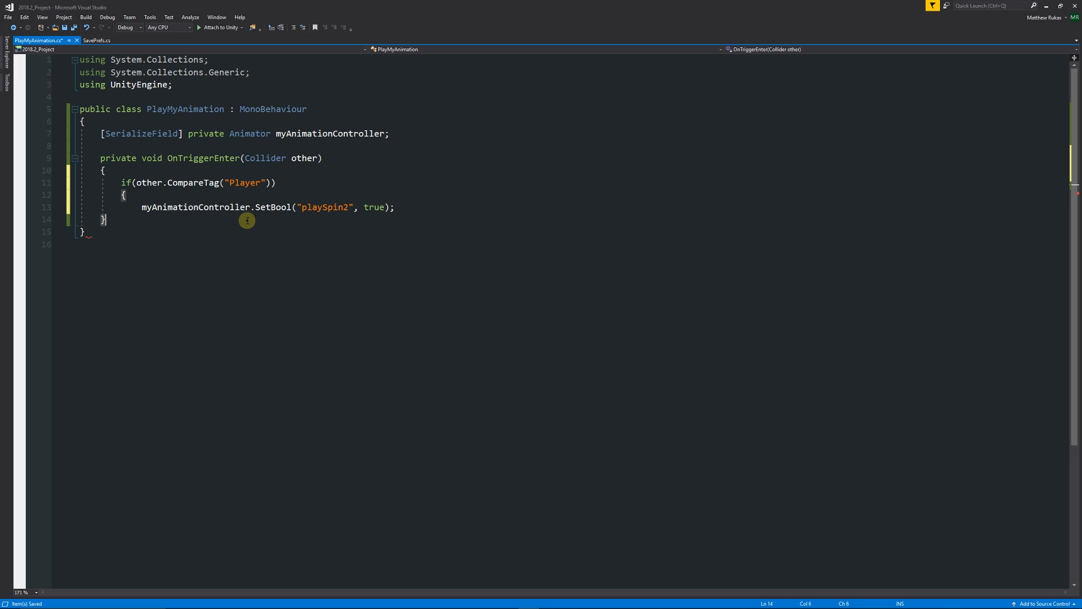
{"action": "type", "text": "}"}
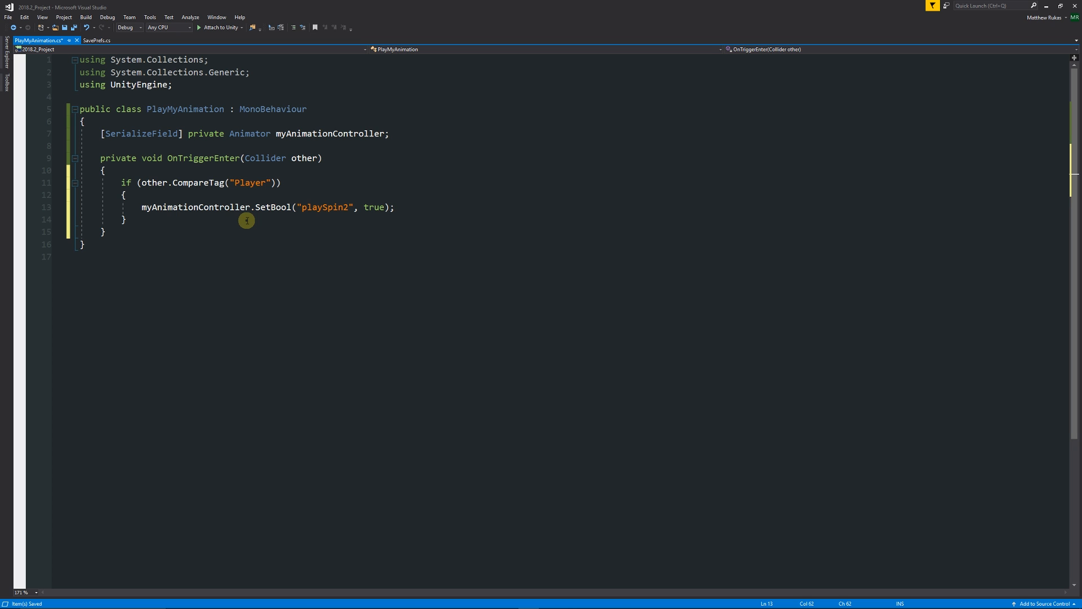
{"action": "key", "text": "ctrl+s"}
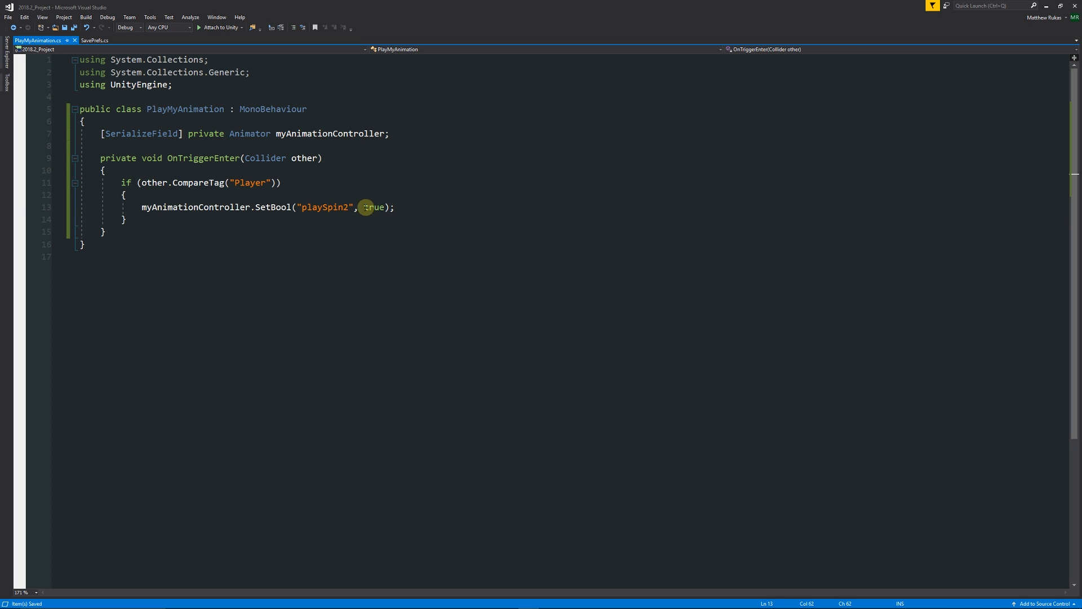
Duplicate the OnTriggerEnter method below itself and rename the copy OnTriggerExit
{"action": "left_click", "coordinate": [118, 234]}
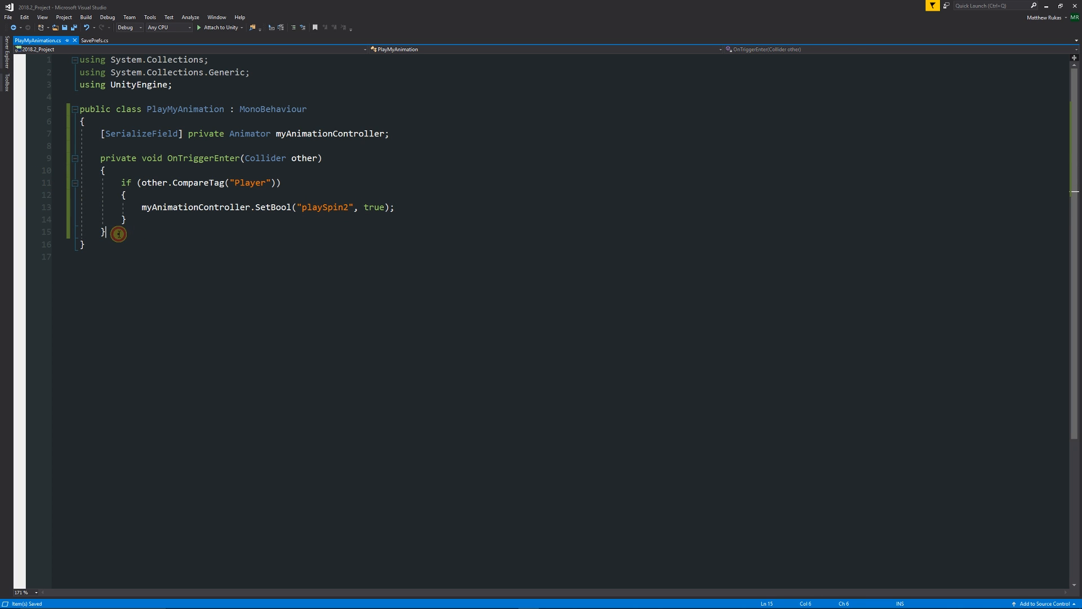
{"action": "key", "text": "Return"}
{"action": "key", "text": "Return"}
{"action": "type", "text": "private void OnTriggerEnter(Collider other) {     if (other.CompareTag(\"Player\"))     {         myAnimationController.SetBool(\"playSpin2\", true);     } }"}
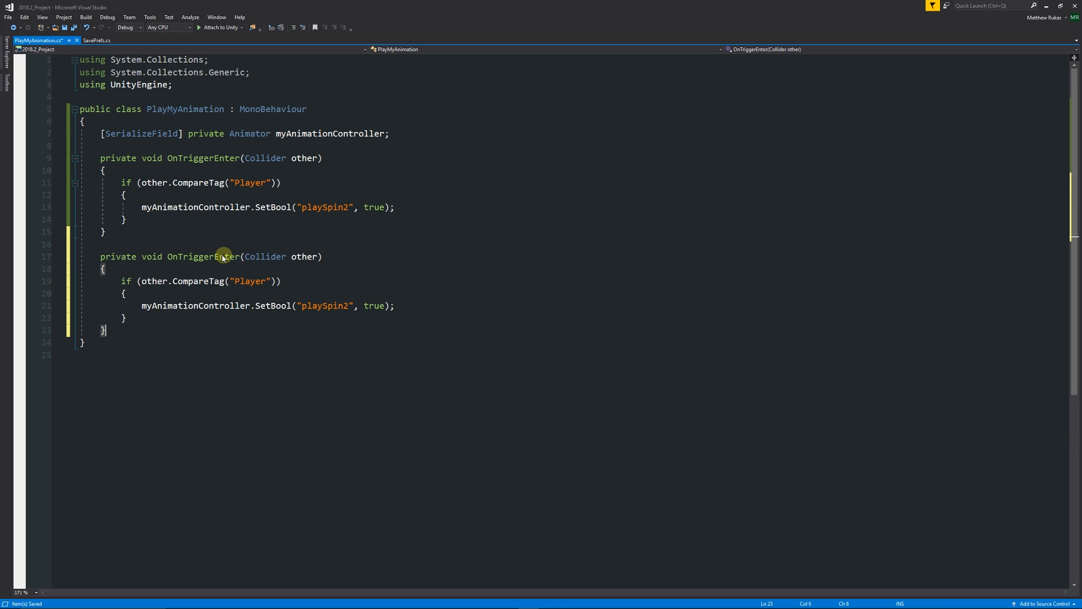
{"action": "double_click", "coordinate": [220, 258]}
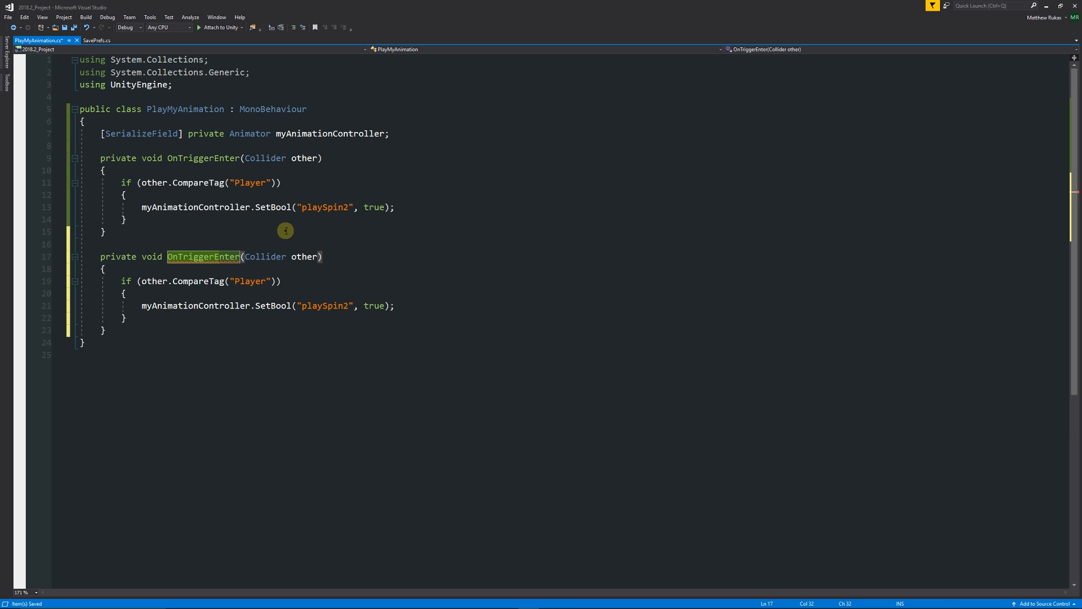
{"action": "type", "text": "OnTriggerExit"}
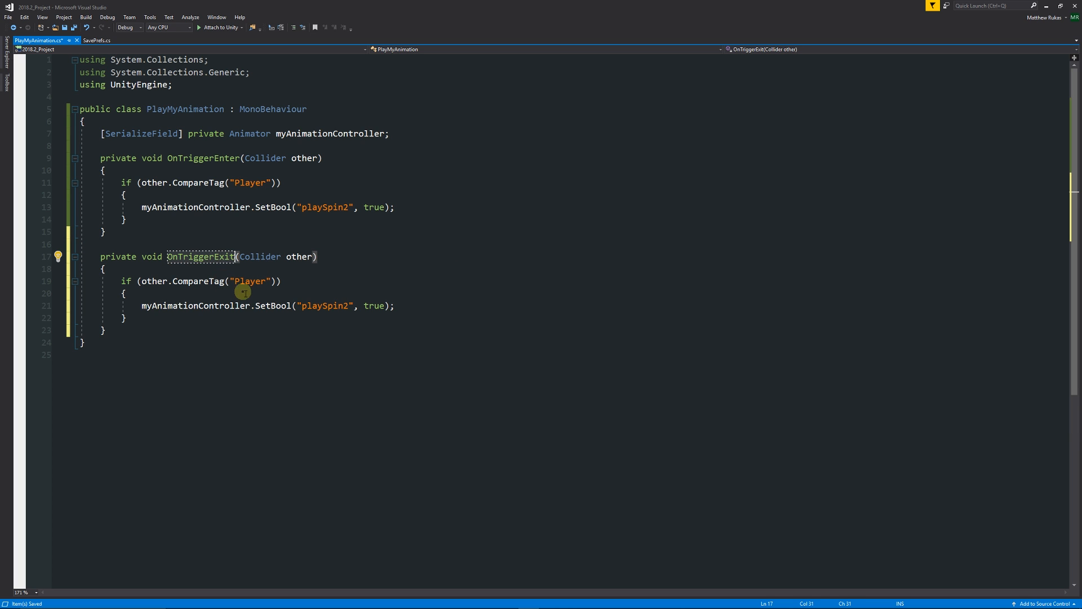
Set the playSpin2 value in OnTriggerExit's SetBool call to false and save the script
{"action": "left_click", "coordinate": [384, 305]}
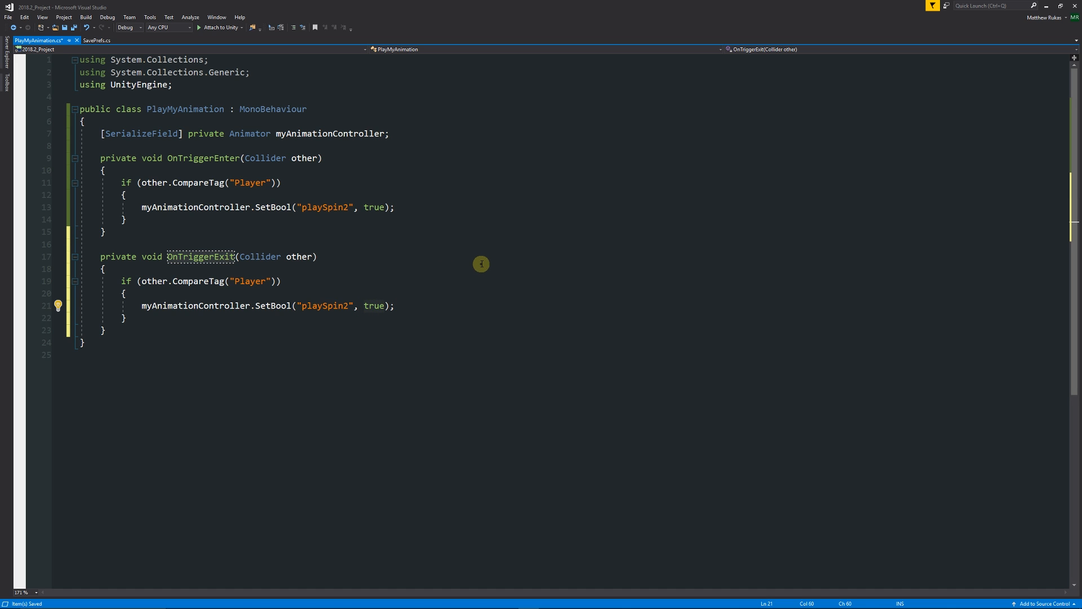
{"action": "key", "text": "BackSpace"}
{"action": "key", "text": "BackSpace"}
{"action": "key", "text": "BackSpace"}
{"action": "key", "text": "BackSpace"}
{"action": "type", "text": "false"}
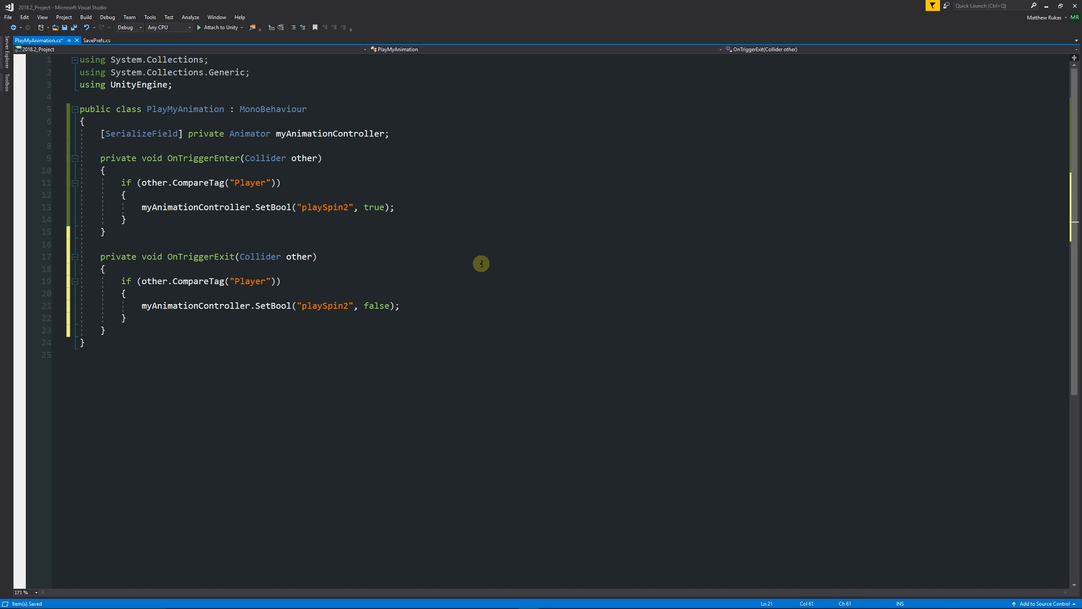
{"action": "key", "text": "ctrl+s"}
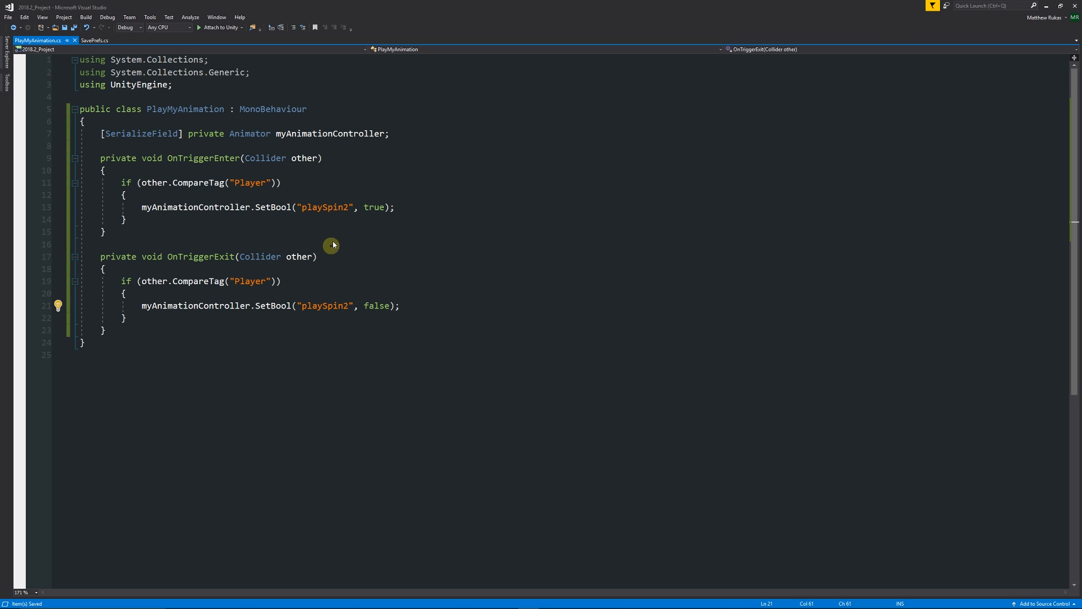
Switch to Unity, attach the PlayMyAnimation script to the Trigger cube and assign DeskFan_Blades as its My Animation Controller
{"action": "left_click", "coordinate": [1047, 7]}
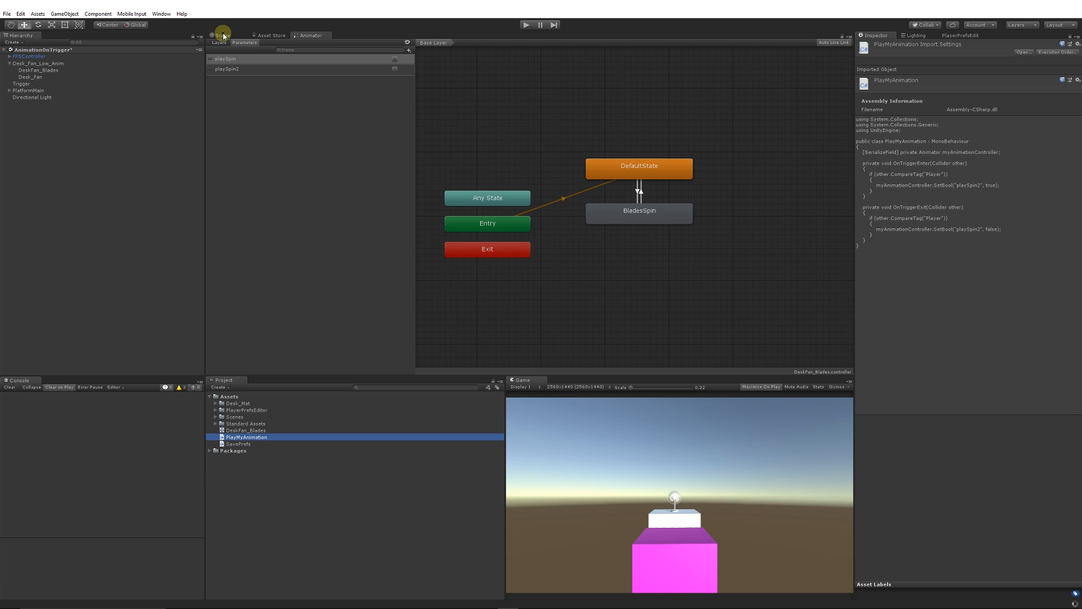
{"action": "left_click", "coordinate": [224, 35]}
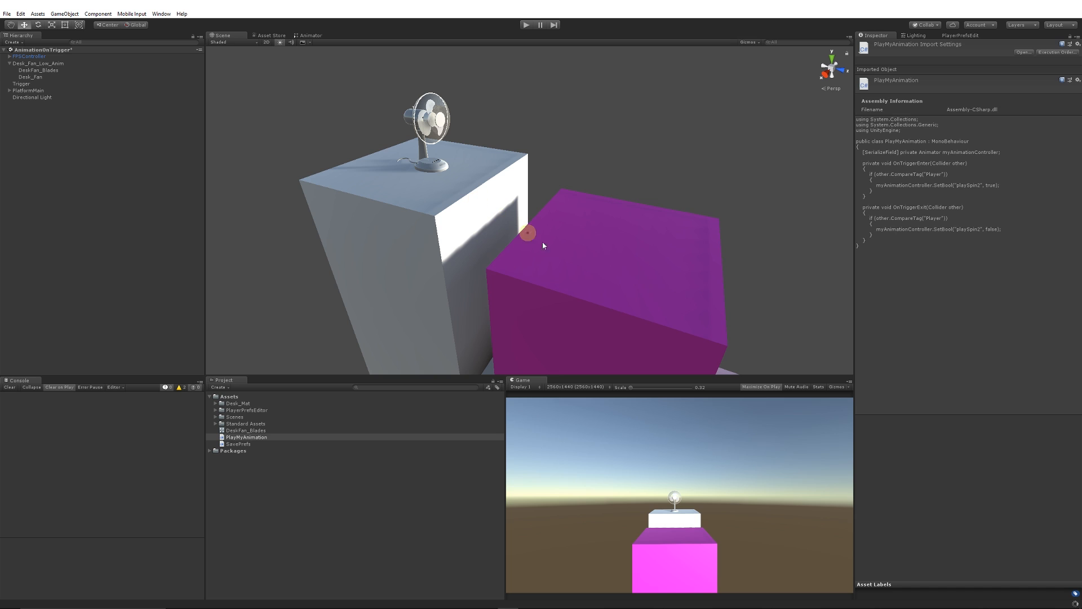
{"action": "scroll", "coordinate": [592, 263], "scroll_direction": "down", "scroll_amount": 3}
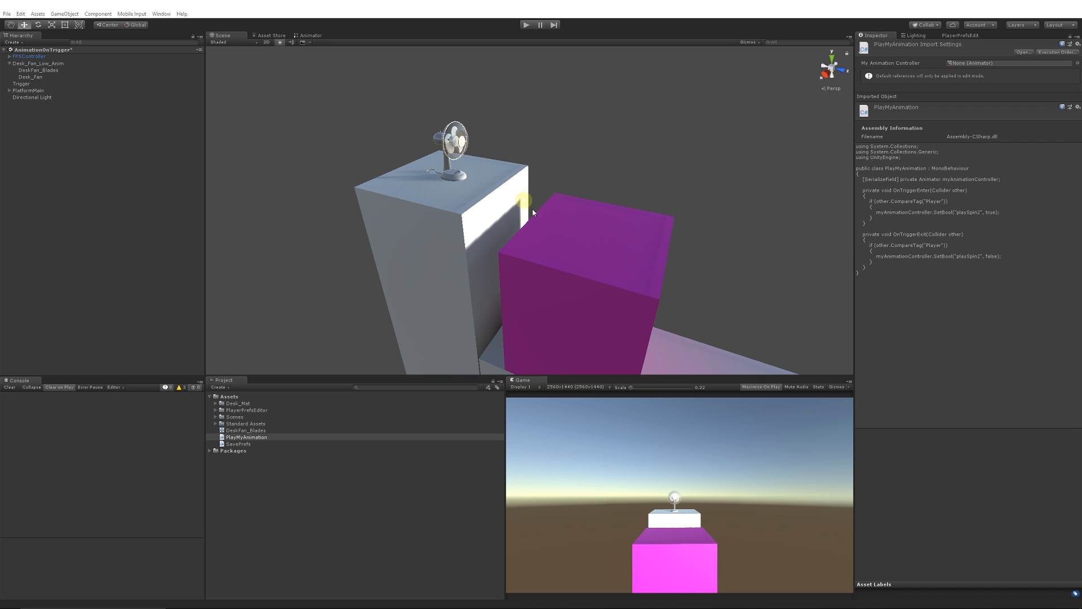
{"action": "middle_click_drag", "start_coordinate": [533, 208], "coordinate": [467, 142]}
{"action": "left_click", "coordinate": [552, 241]}
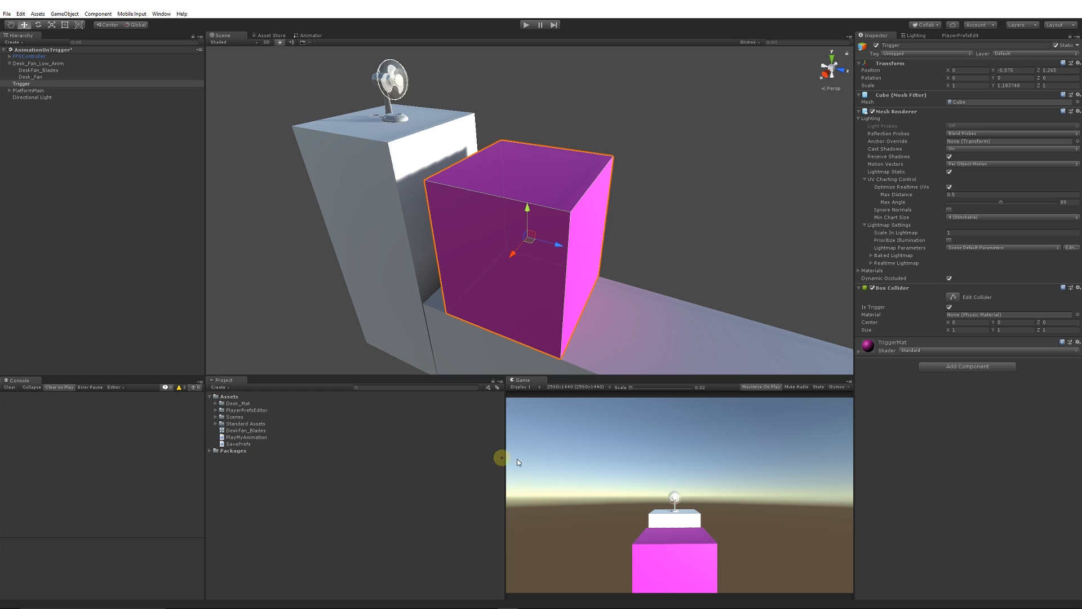
{"action": "left_click_drag", "start_coordinate": [517, 460], "coordinate": [952, 450]}
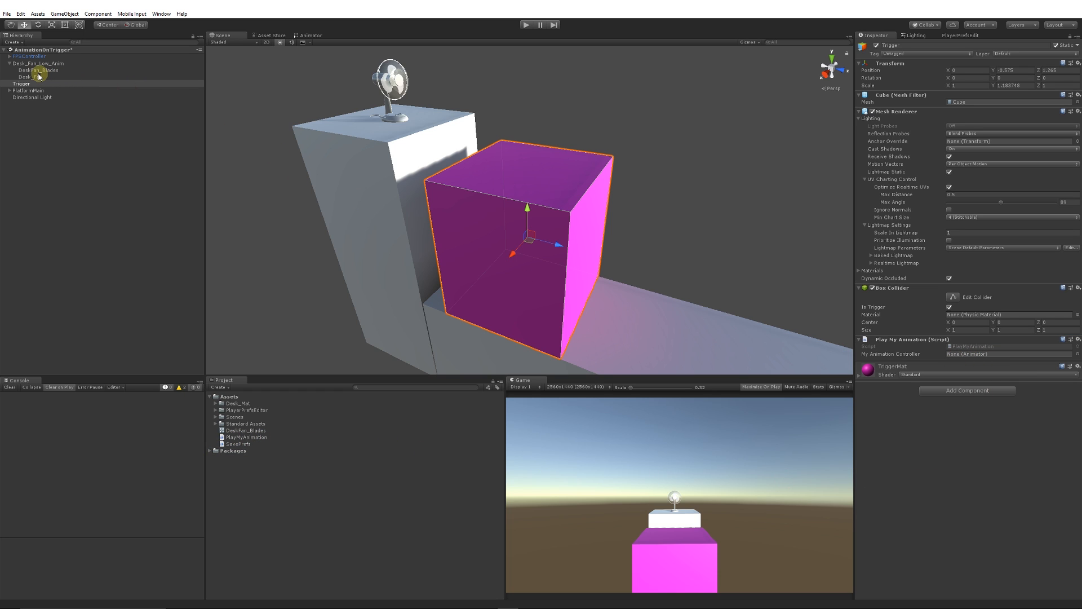
{"action": "left_click_drag", "start_coordinate": [36, 75], "coordinate": [973, 355]}
Play-test the scene by walking the player into and out of the trigger cube, and stop play mode
{"action": "left_click", "coordinate": [526, 25]}
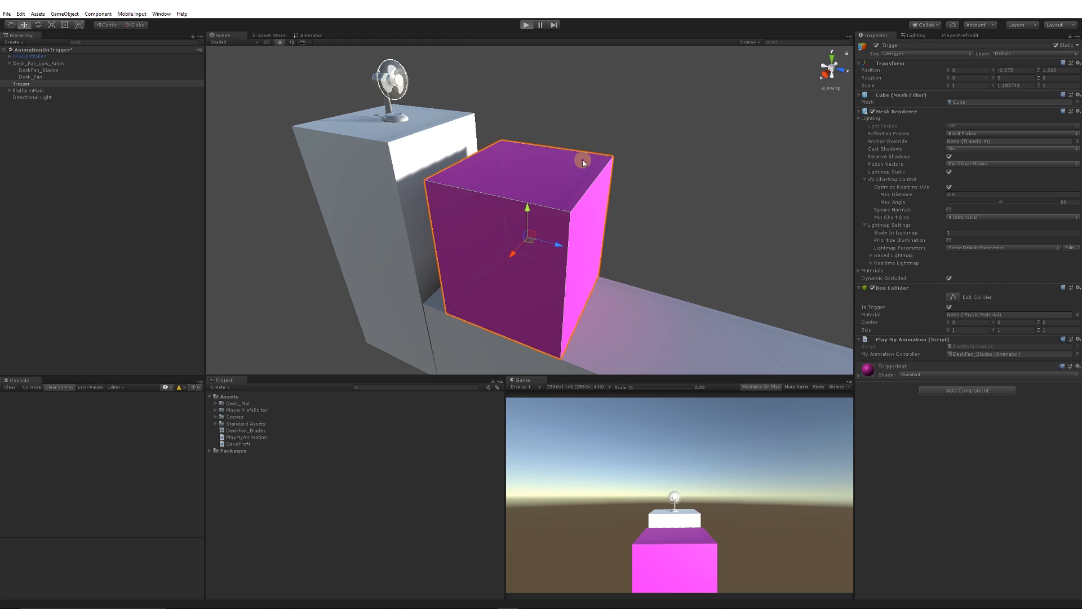
{"action": "key", "text": "w"}
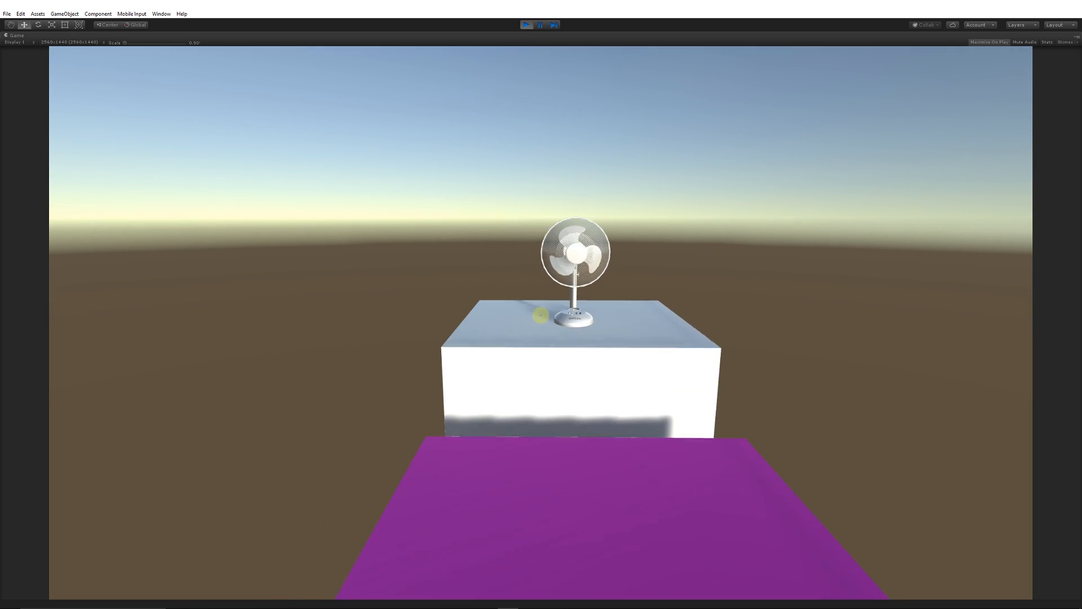
{"action": "key", "text": "w"}
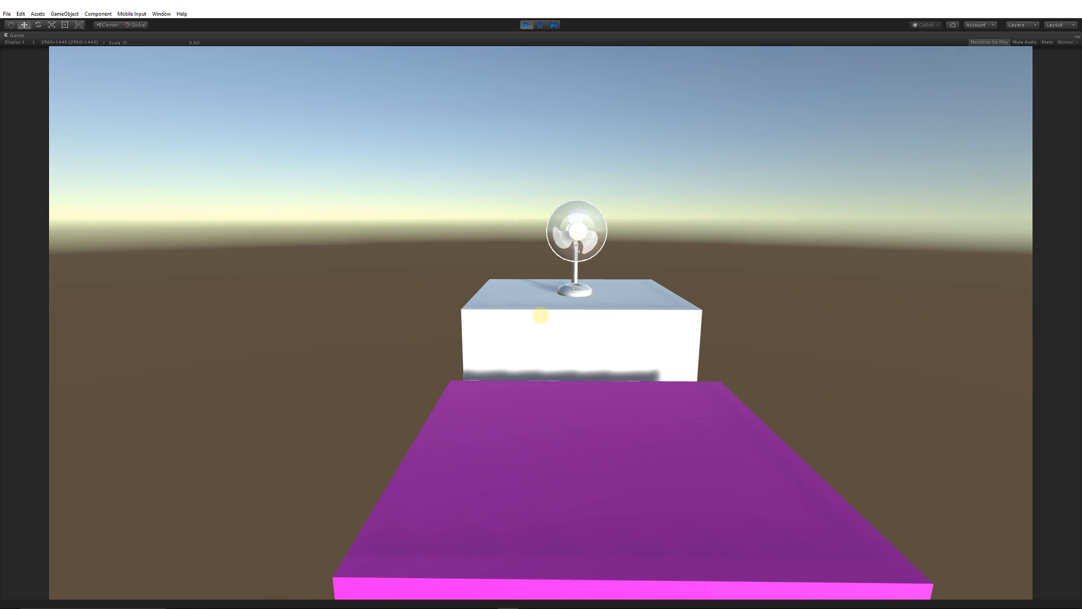
{"action": "key", "text": "w"}
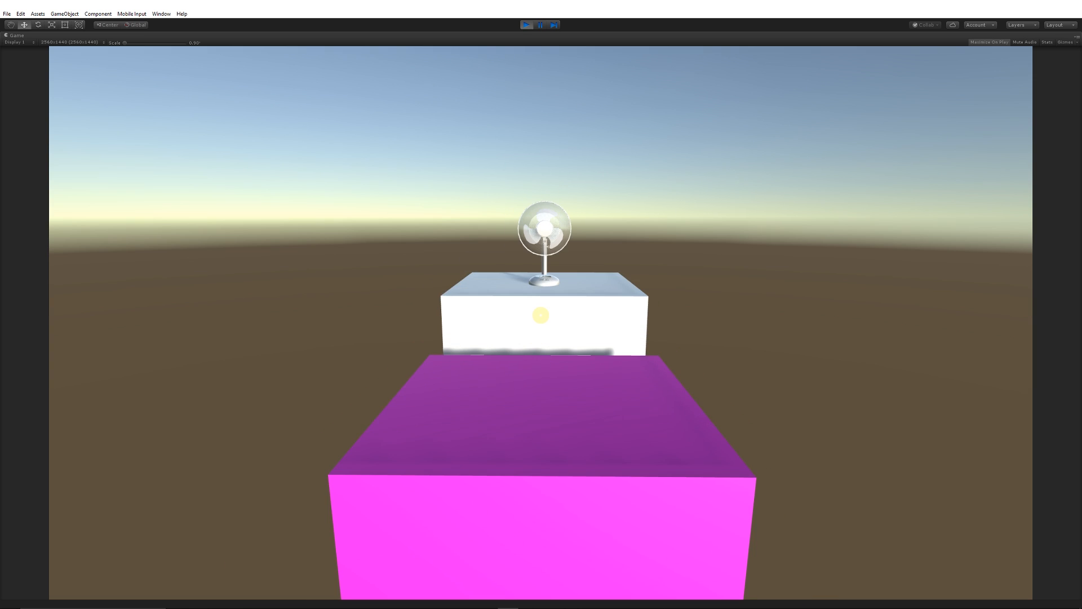
{"action": "key", "text": "ctrl+p"}
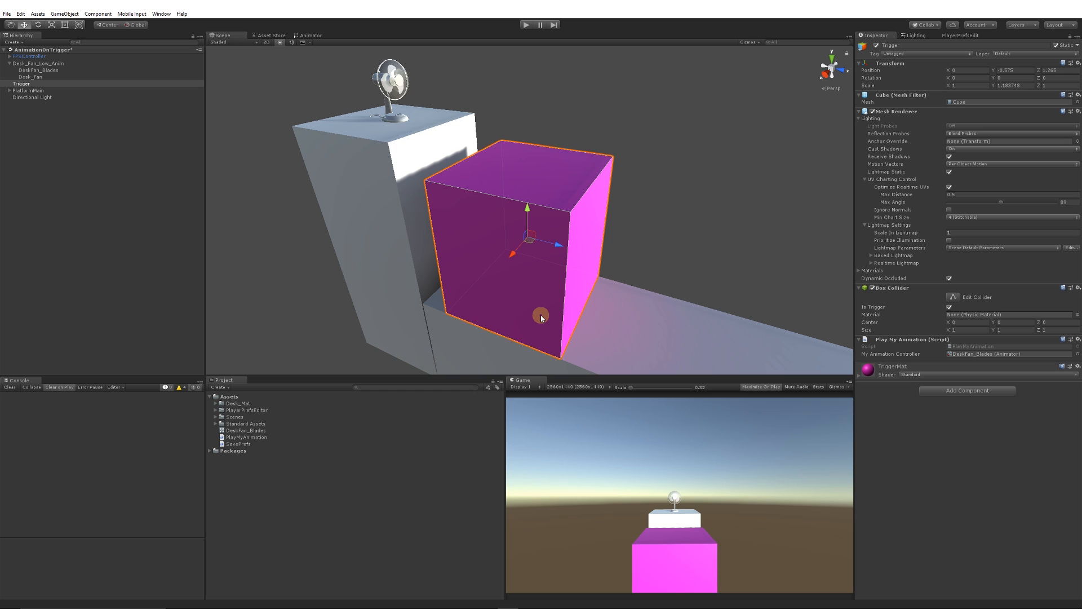
Open the animator state graph of the DeskFan_Blades controller
{"action": "left_click", "coordinate": [314, 37]}
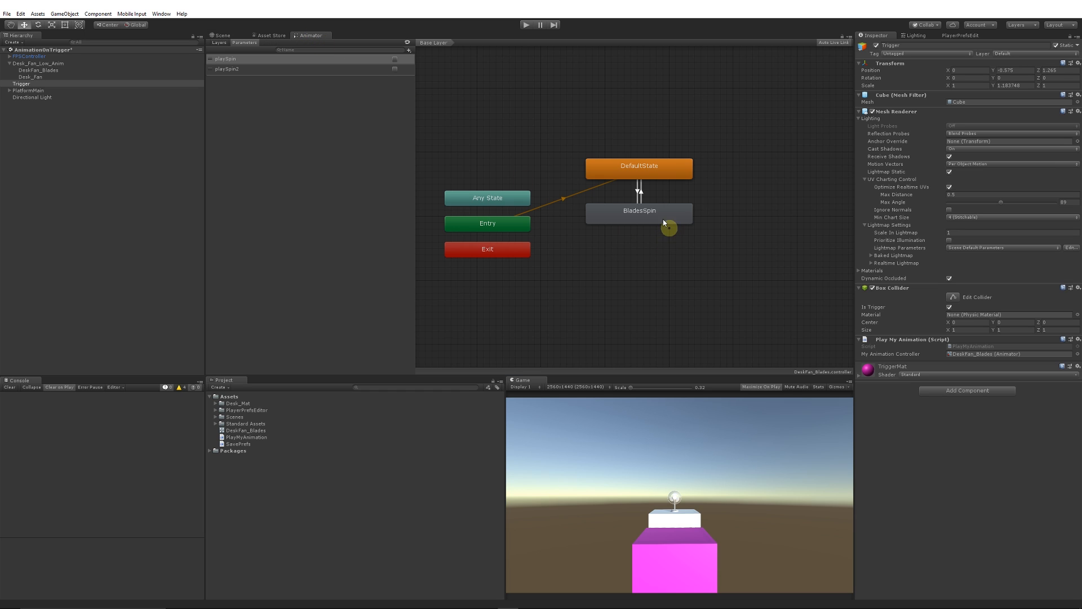